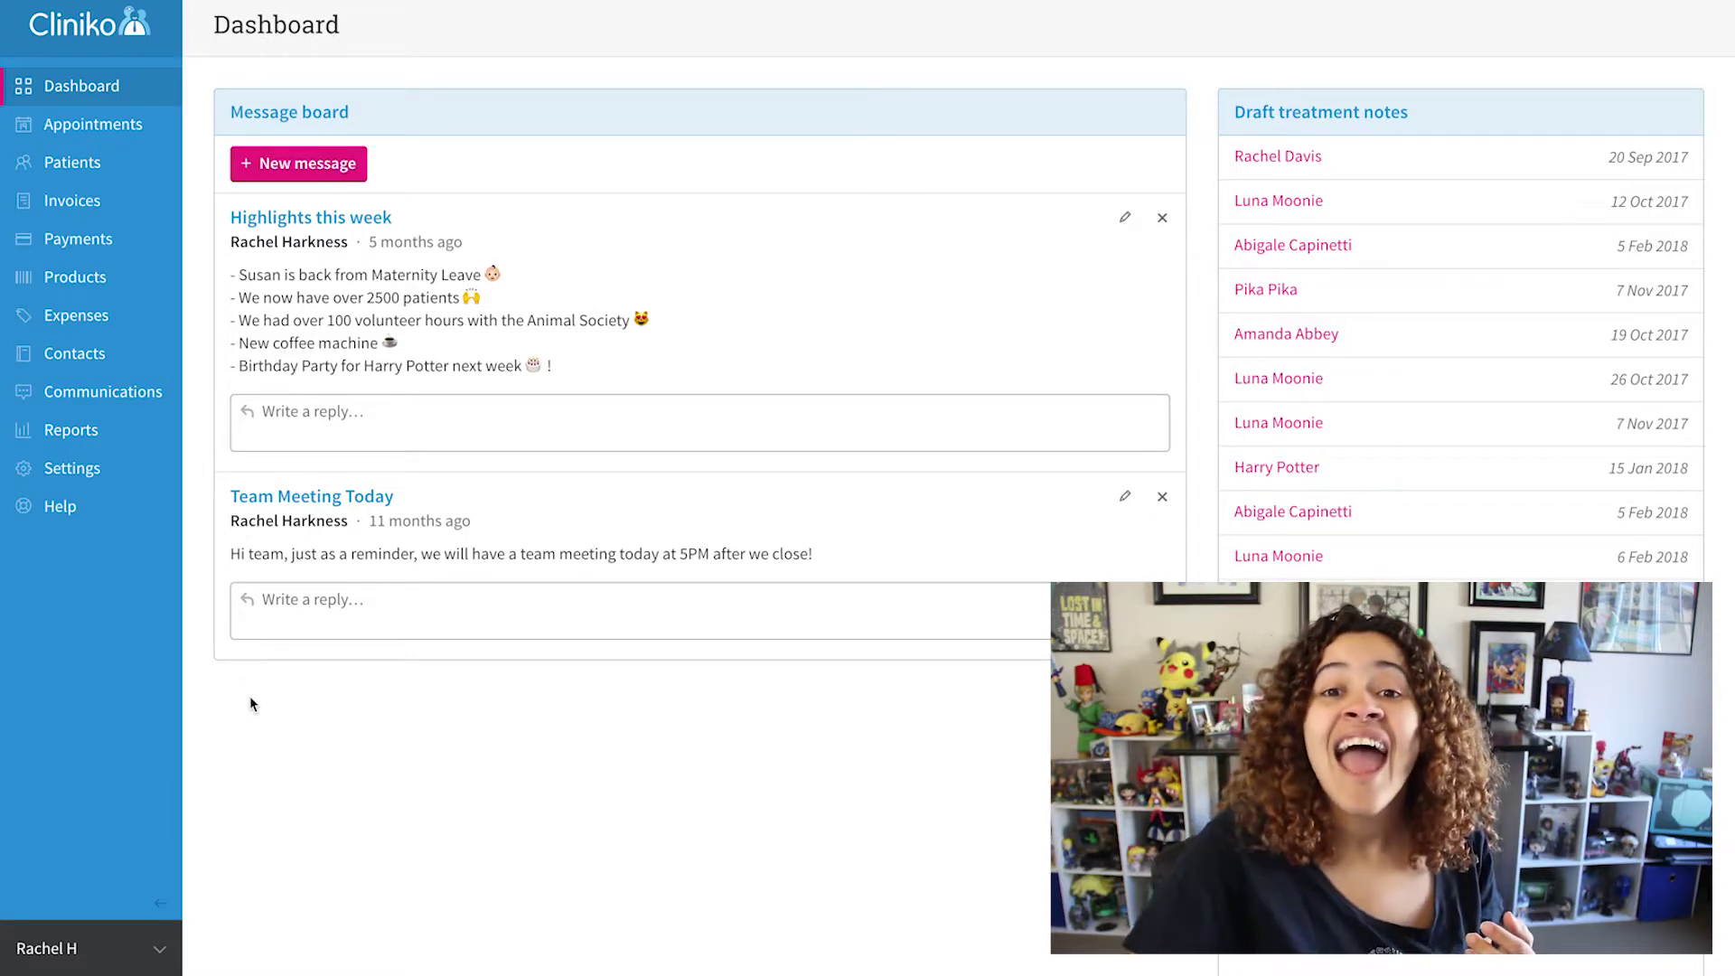
# - Add a recall type named 'Please Come Back' that recalls in 3 months
pyautogui.click(117, 471)
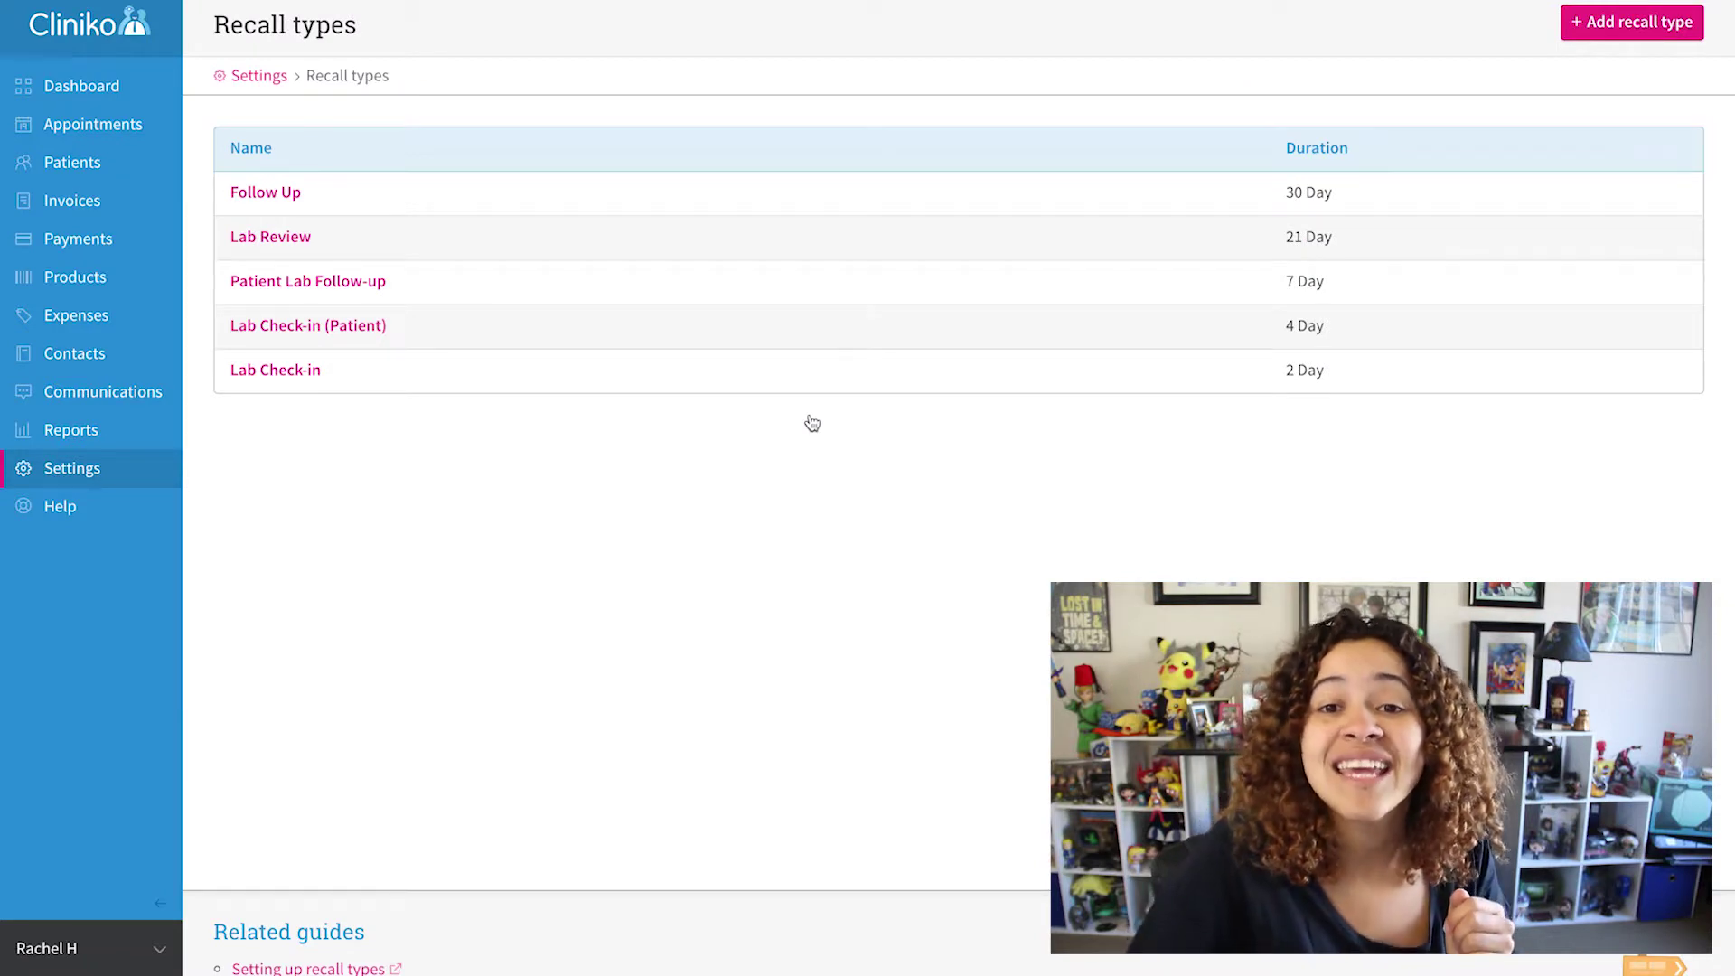
pyautogui.click(1581, 39)
pyautogui.write('Please Come Back')
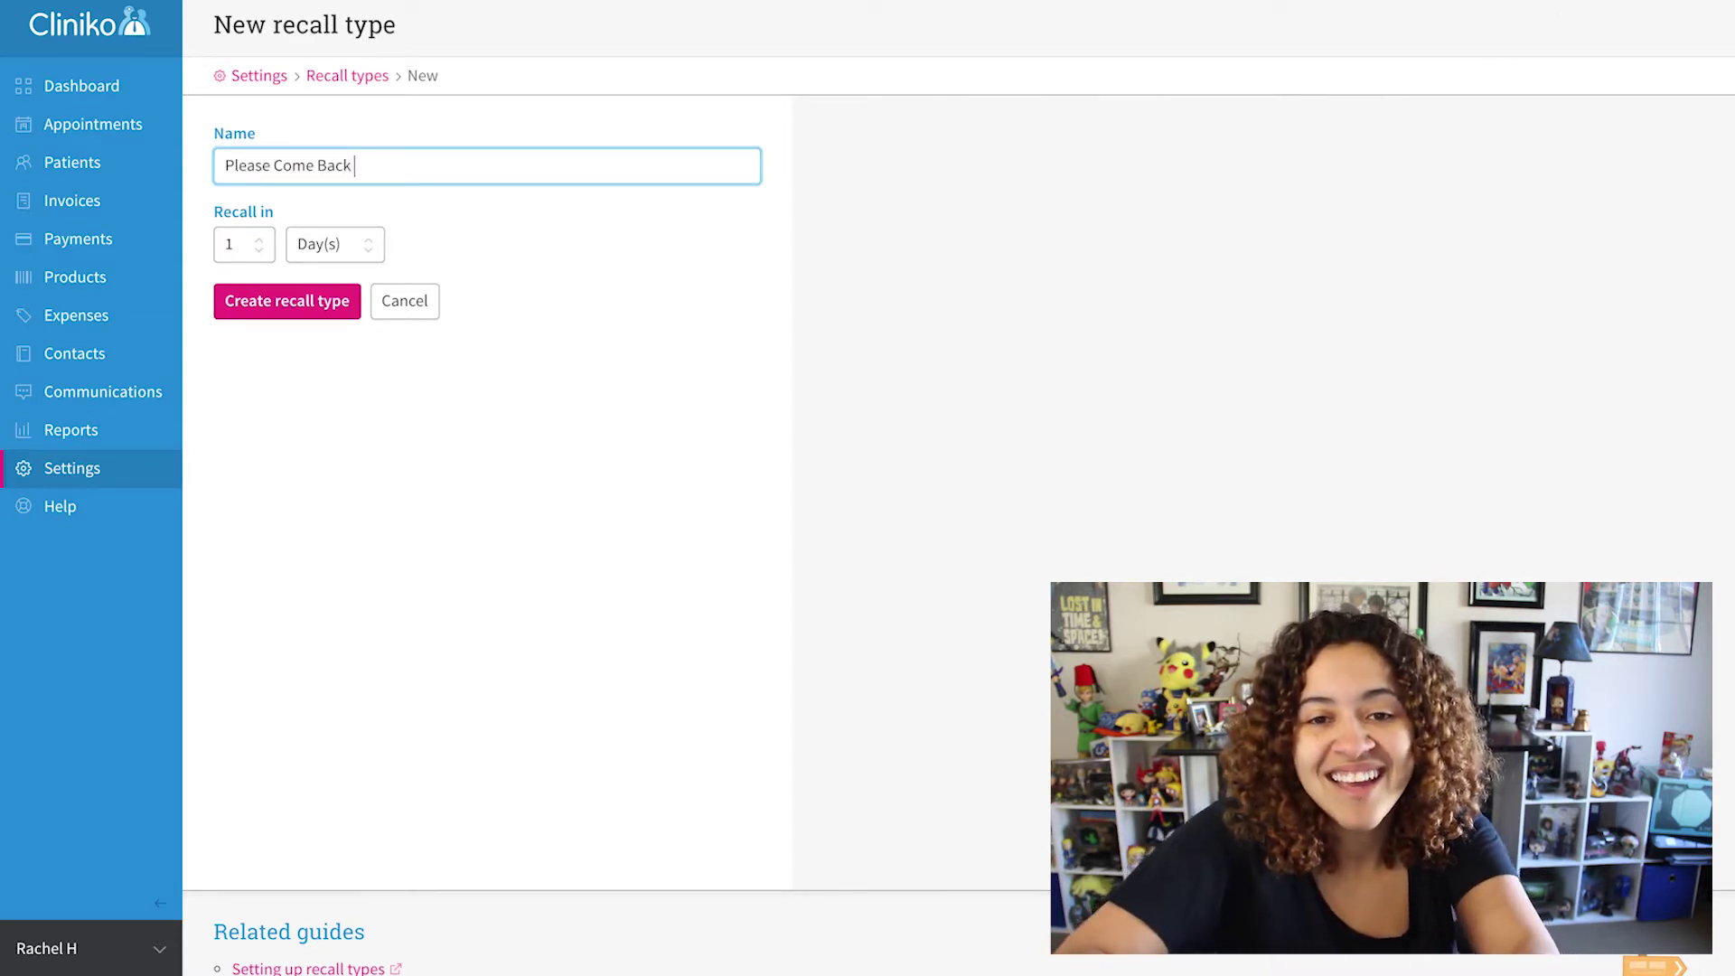
pyautogui.write('😄')
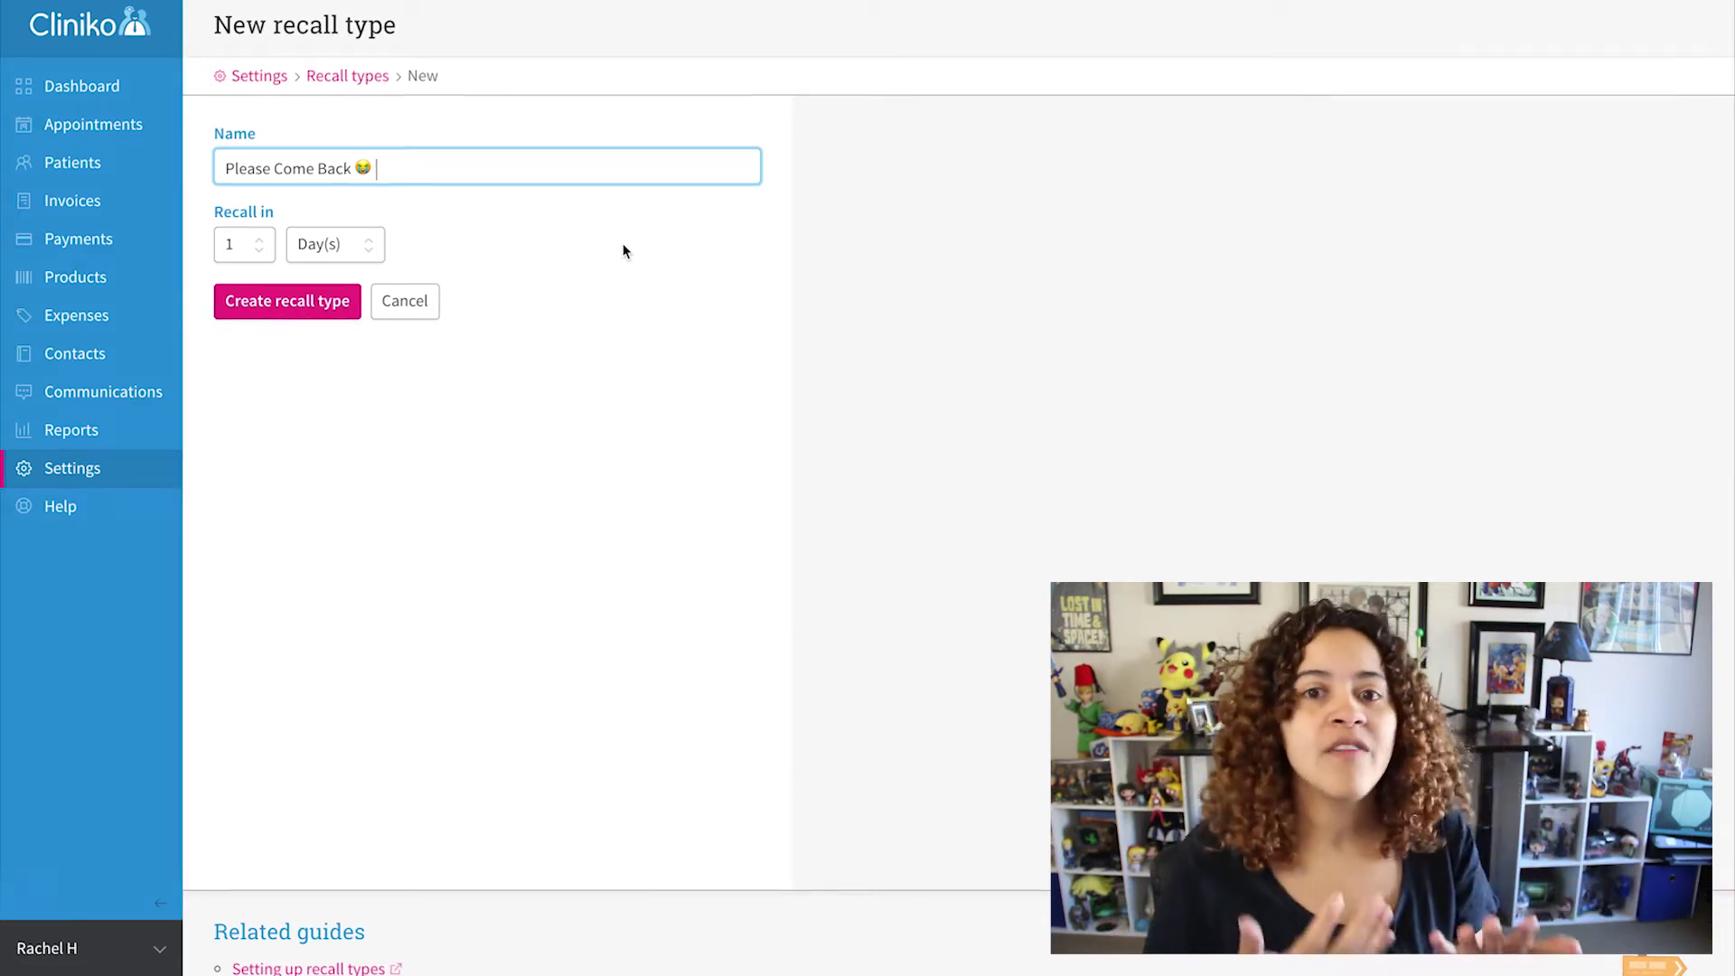
pyautogui.click(335, 244)
pyautogui.click(358, 268)
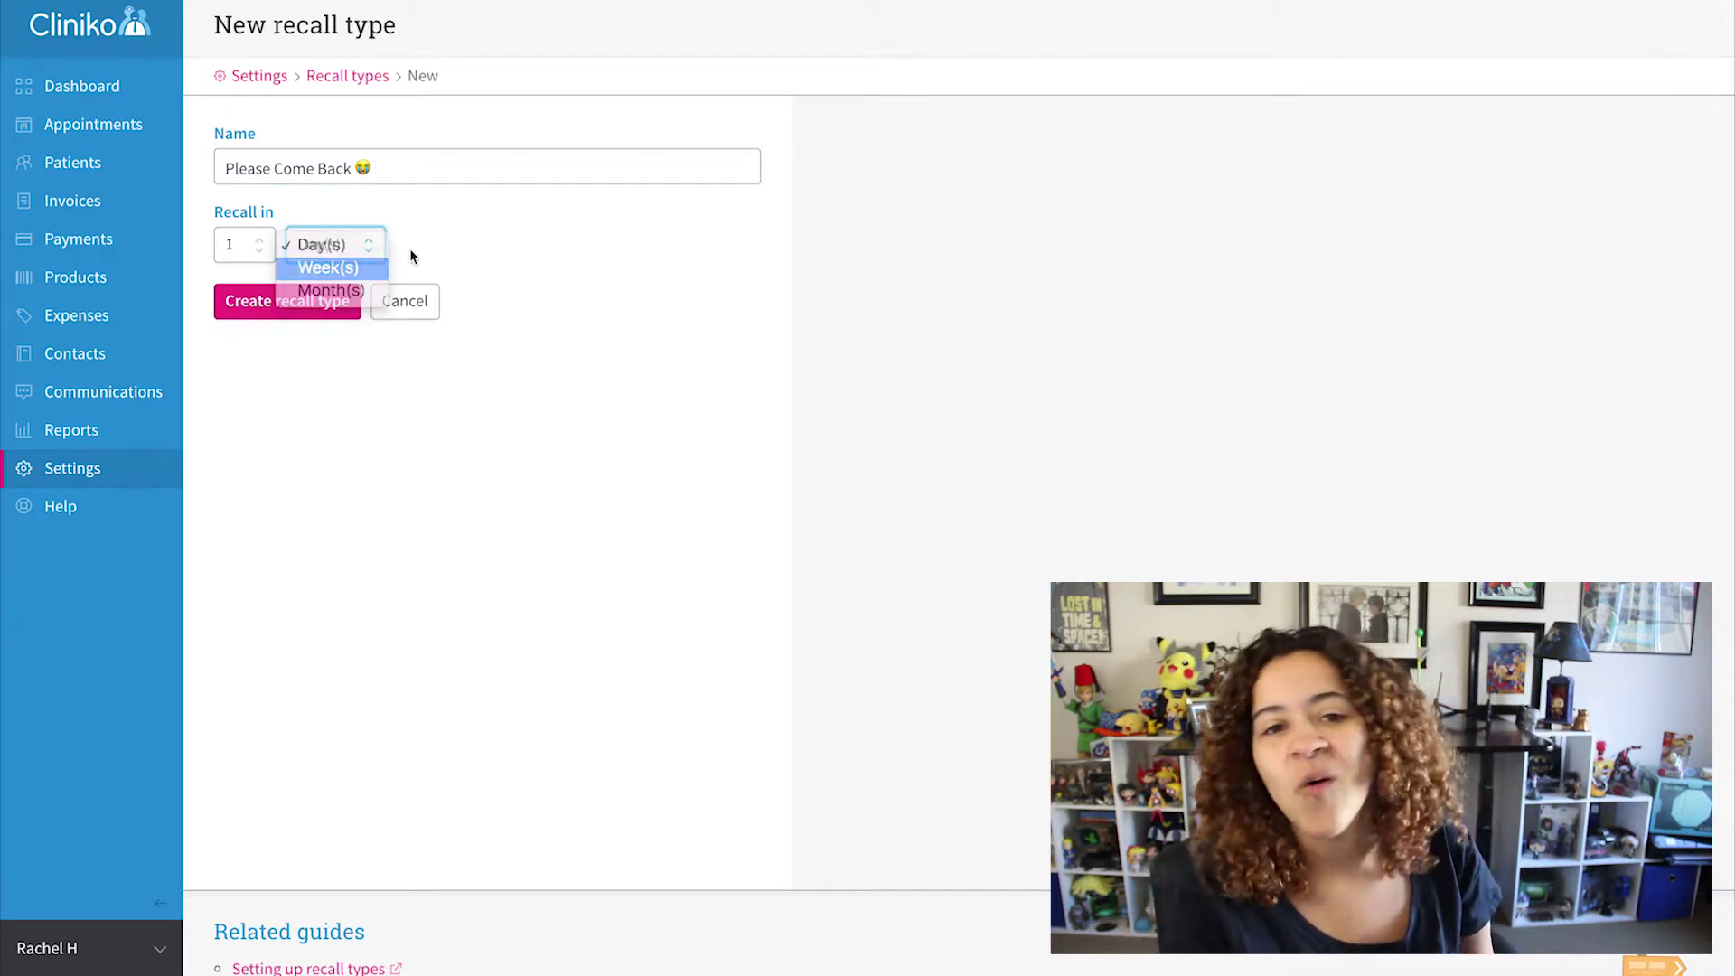
pyautogui.click(369, 244)
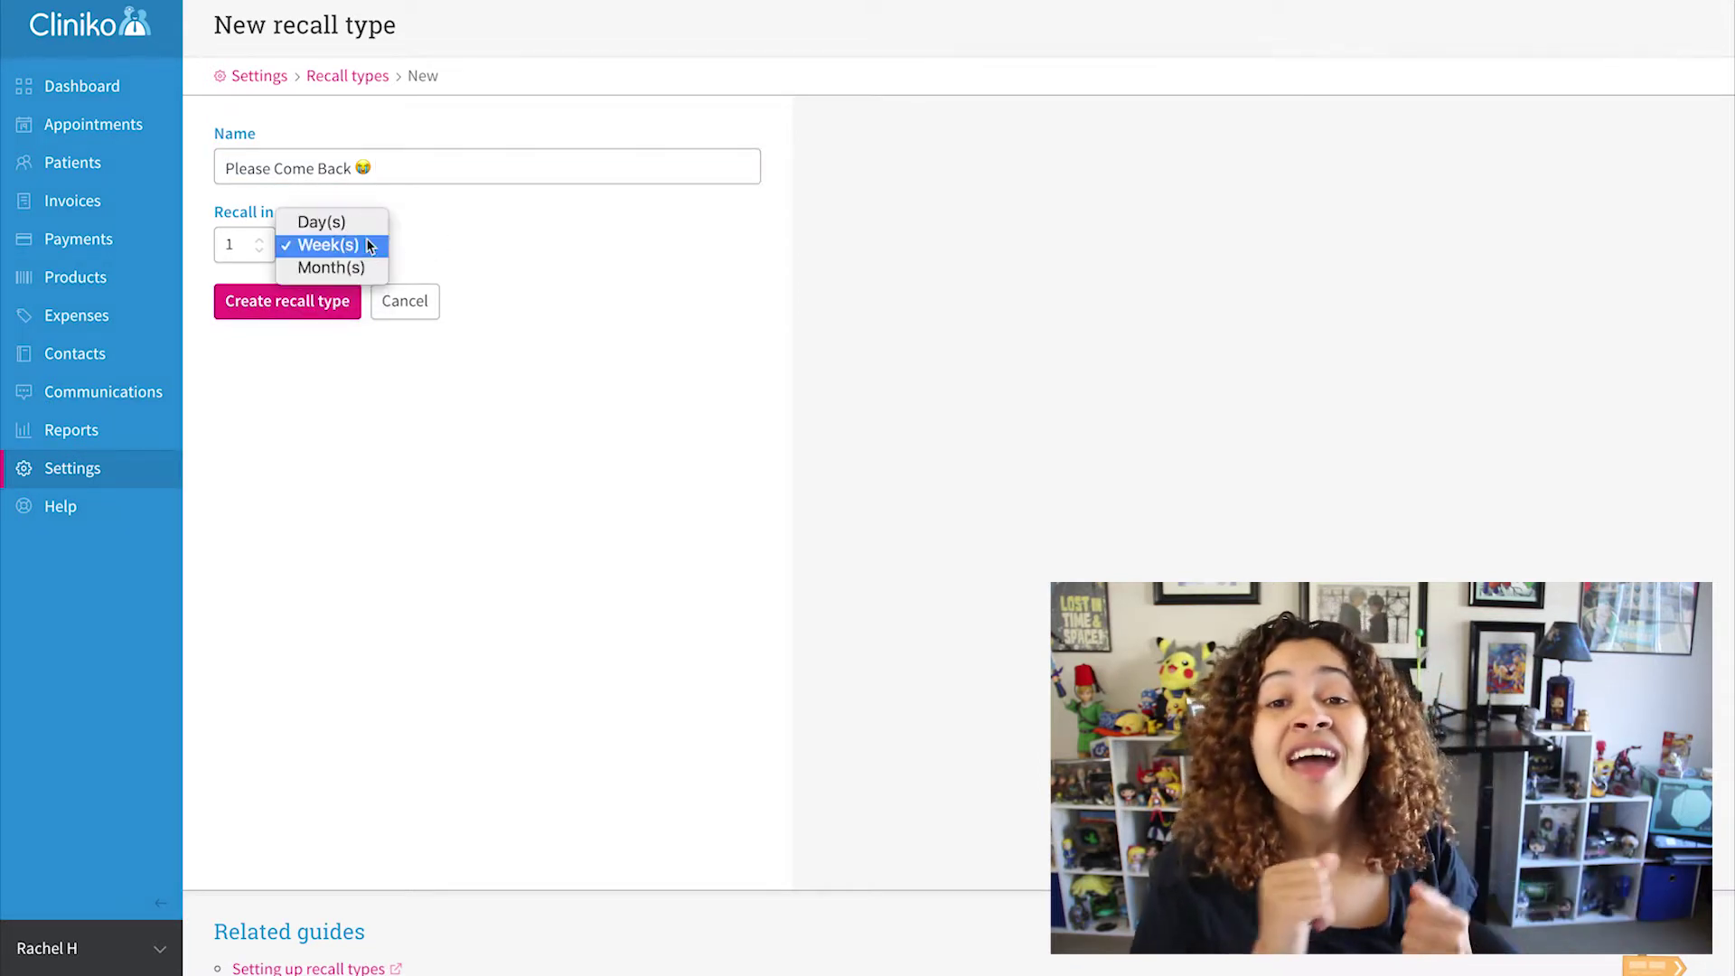
pyautogui.click(361, 268)
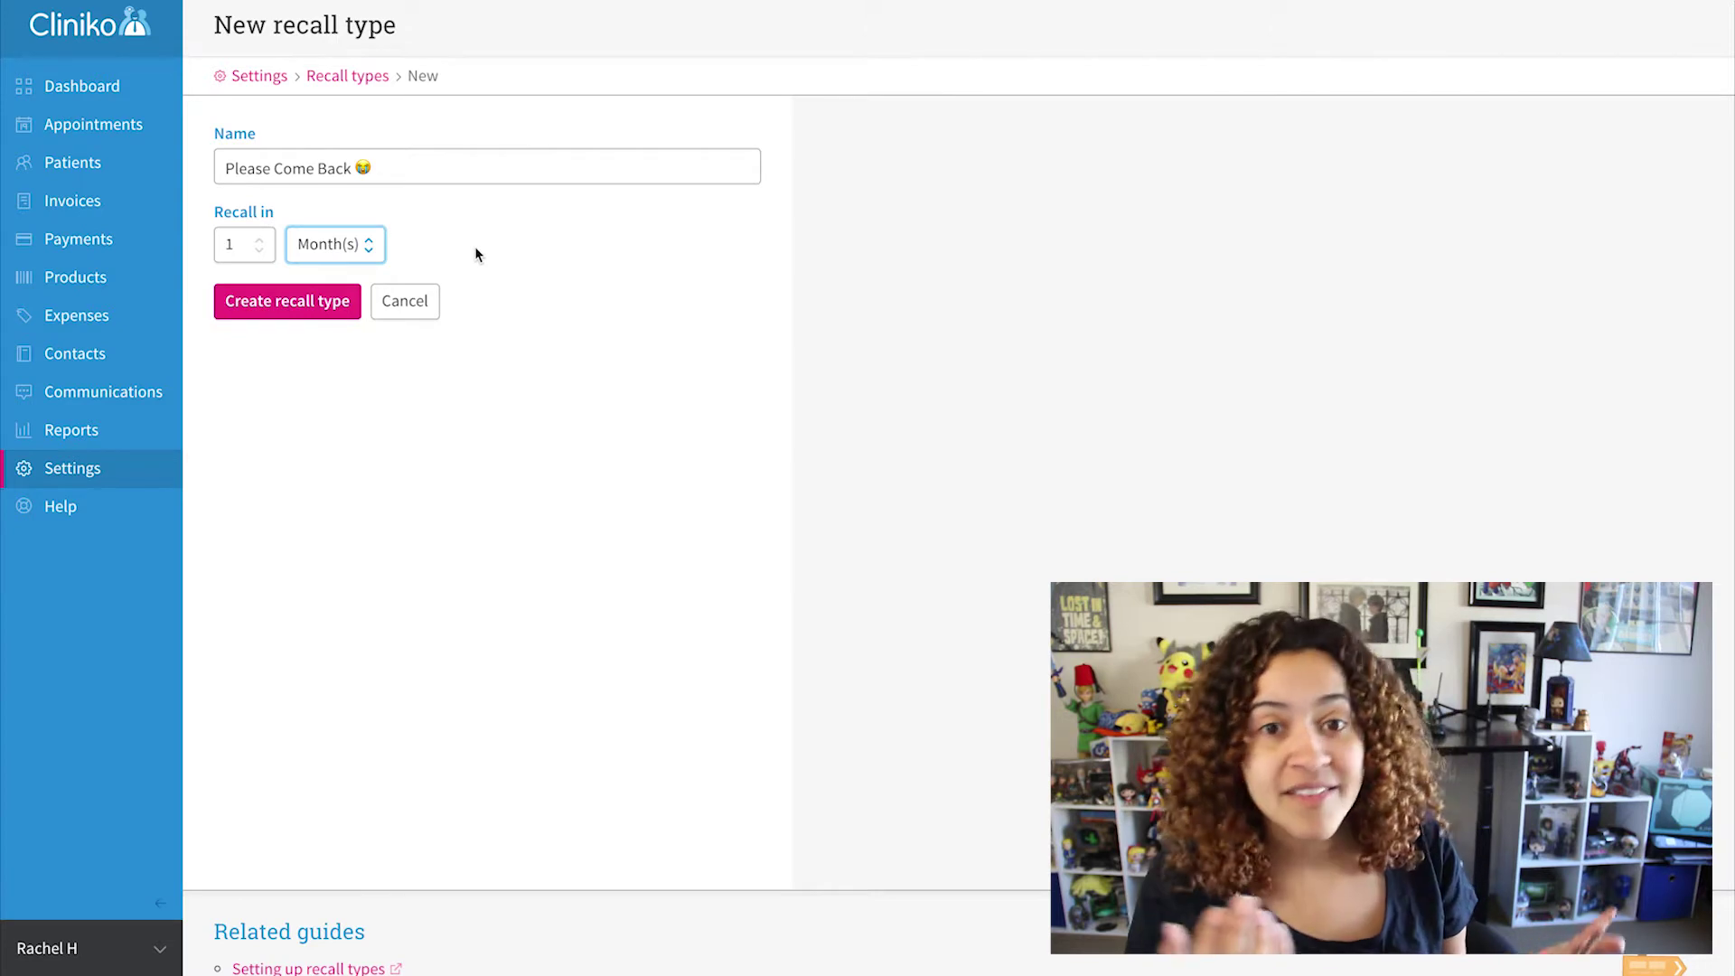
pyautogui.click(244, 246)
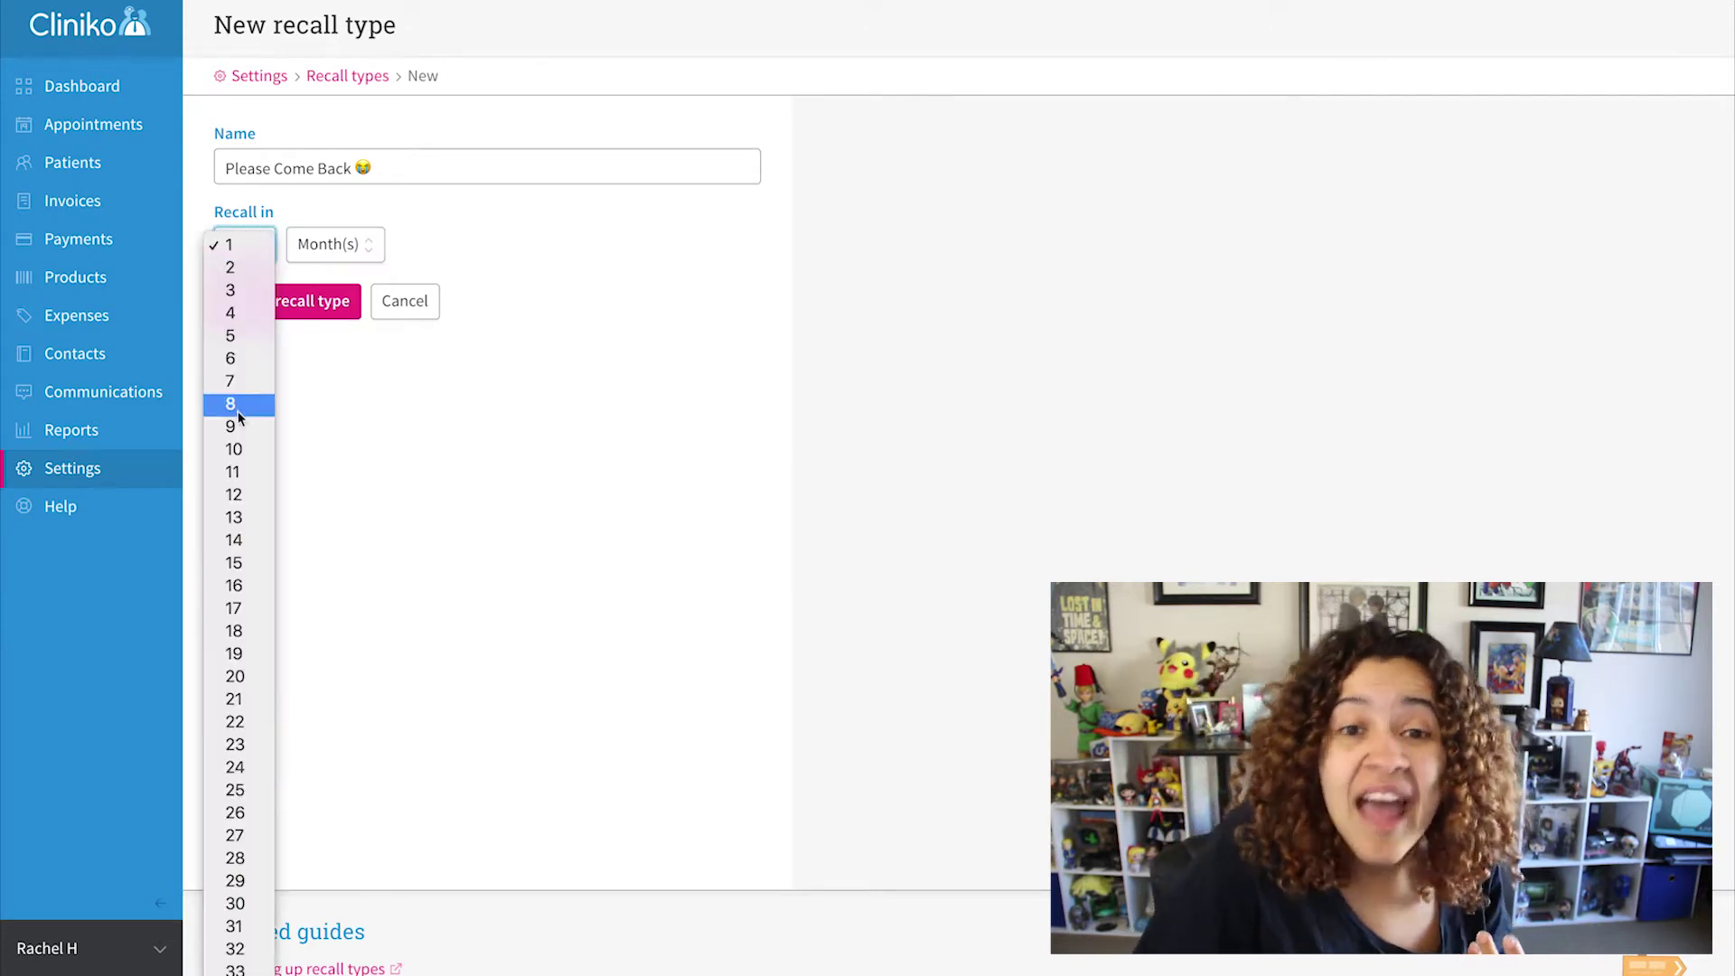
pyautogui.click(233, 493)
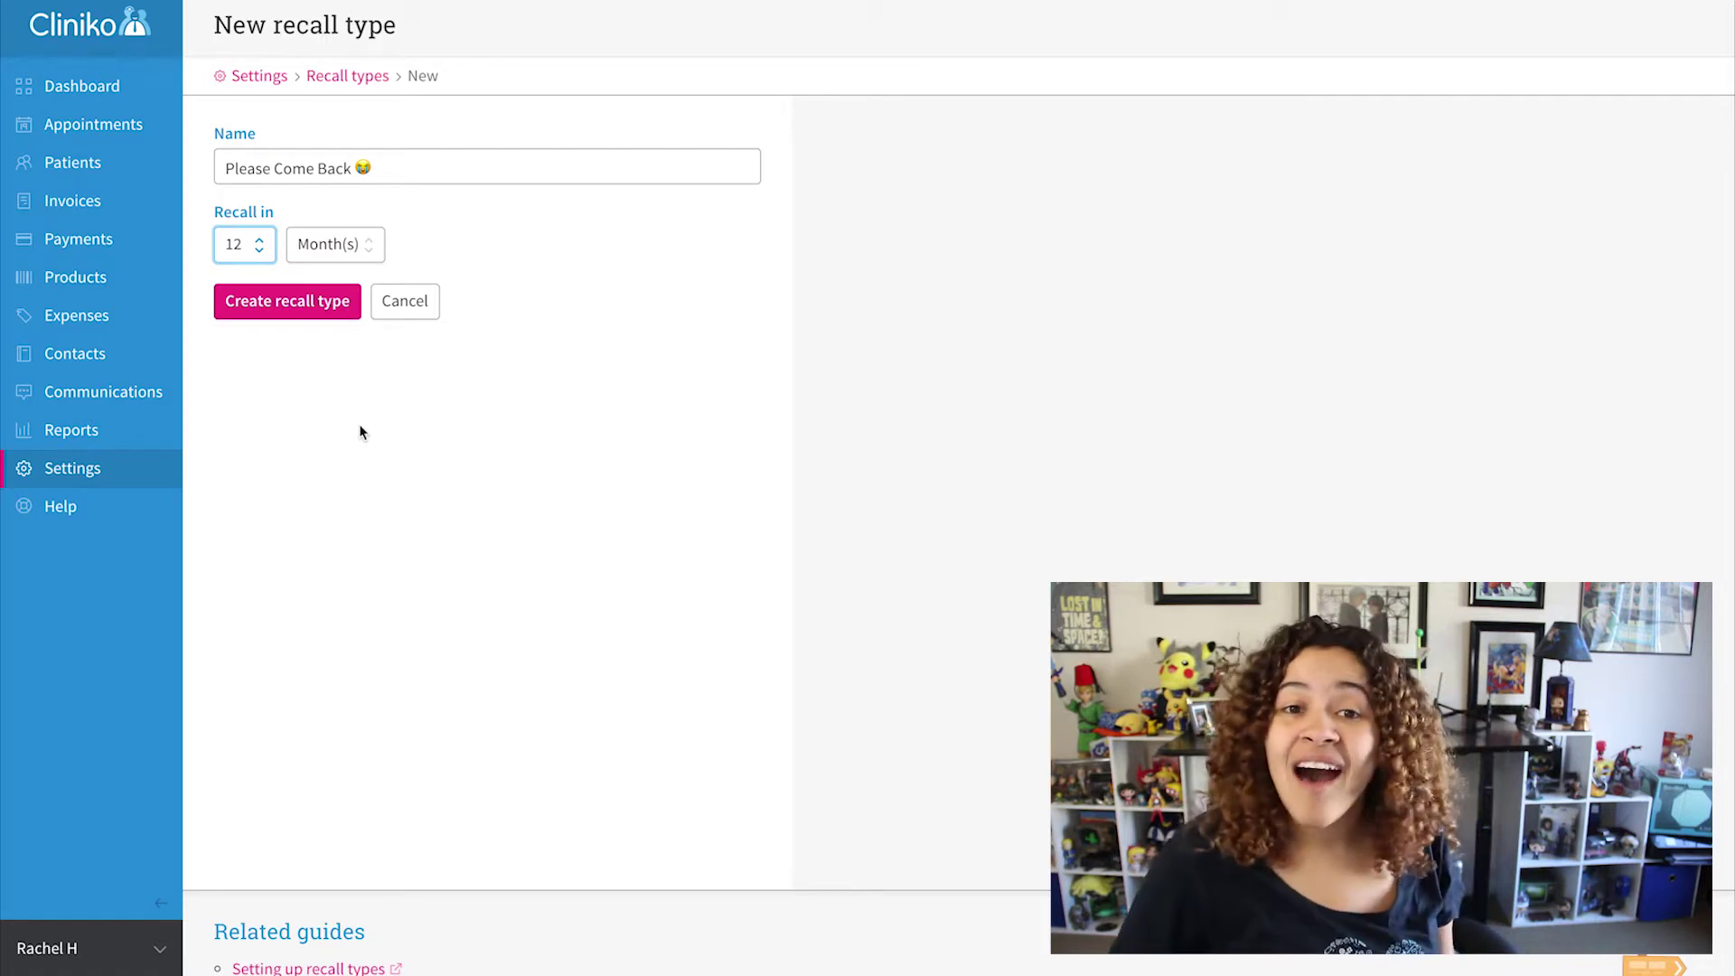
pyautogui.click(254, 252)
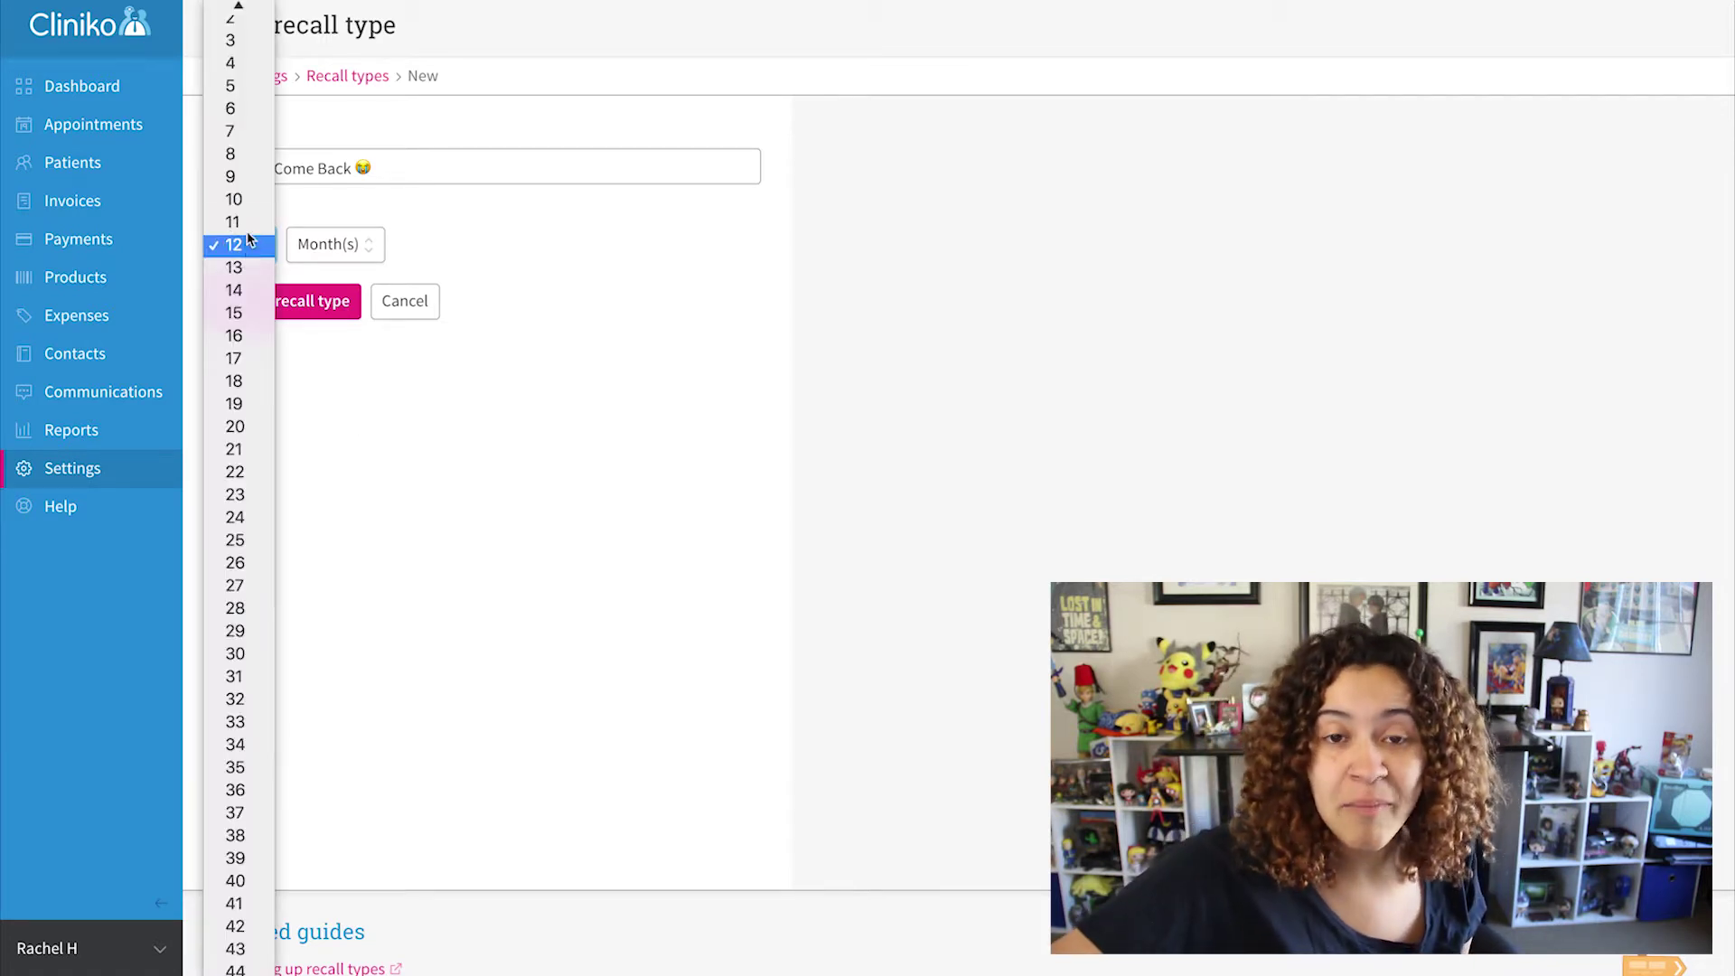
pyautogui.click(243, 45)
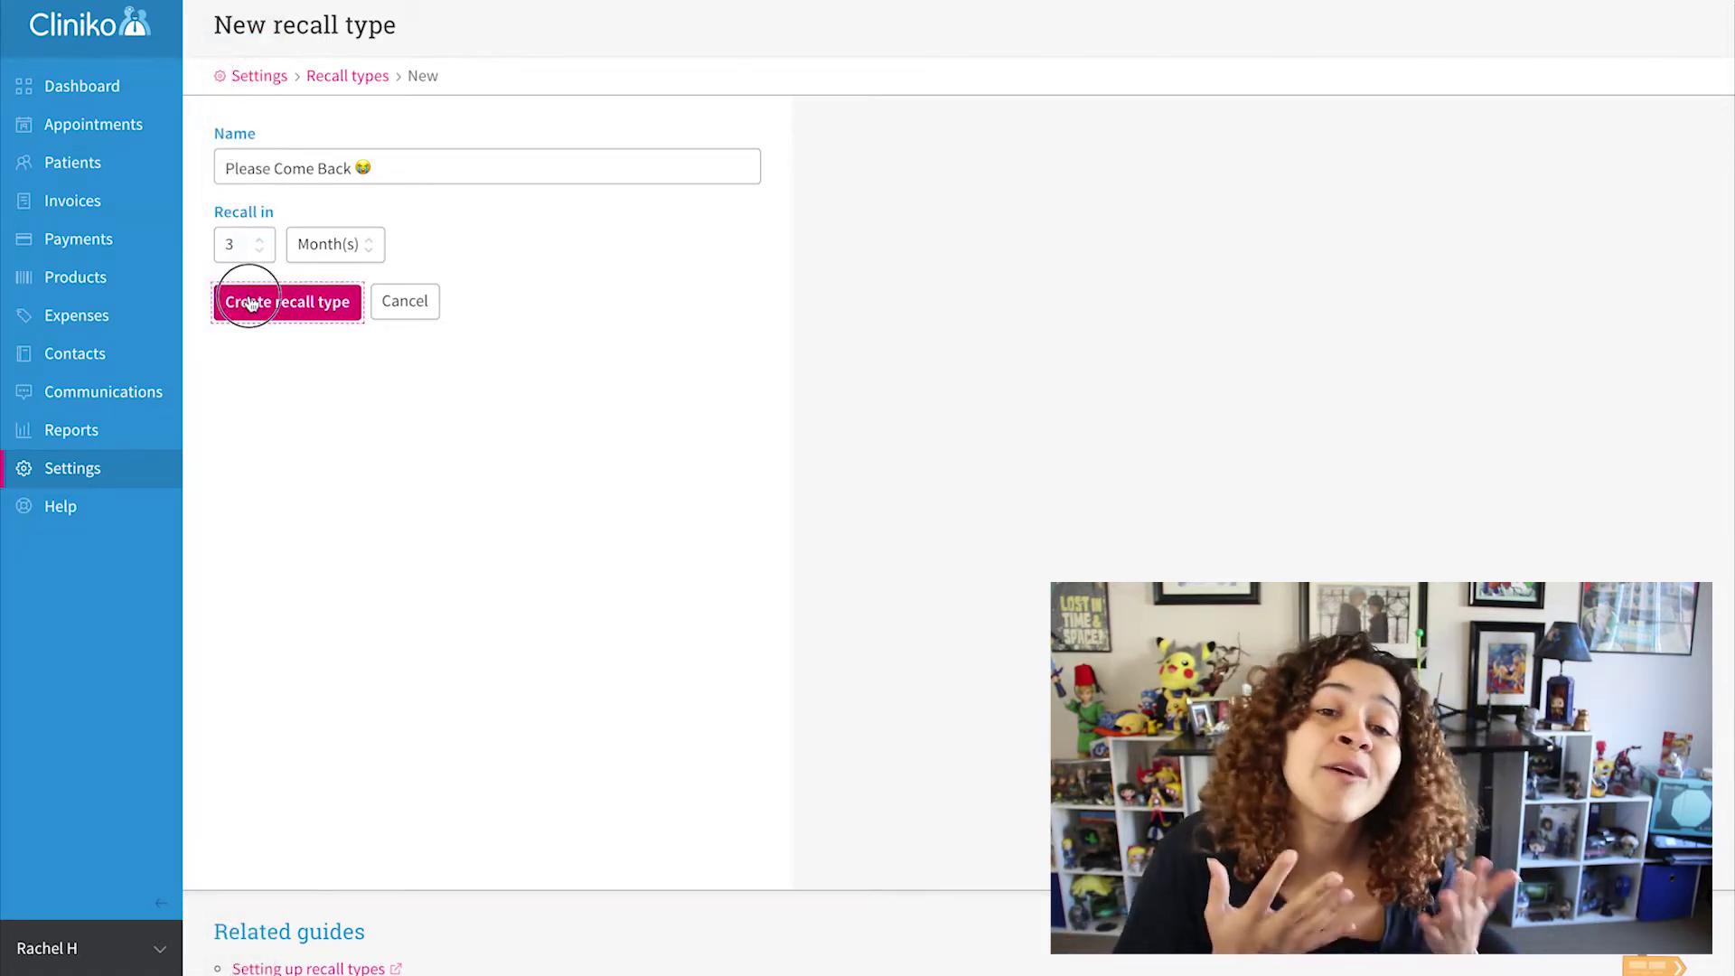
pyautogui.click(305, 301)
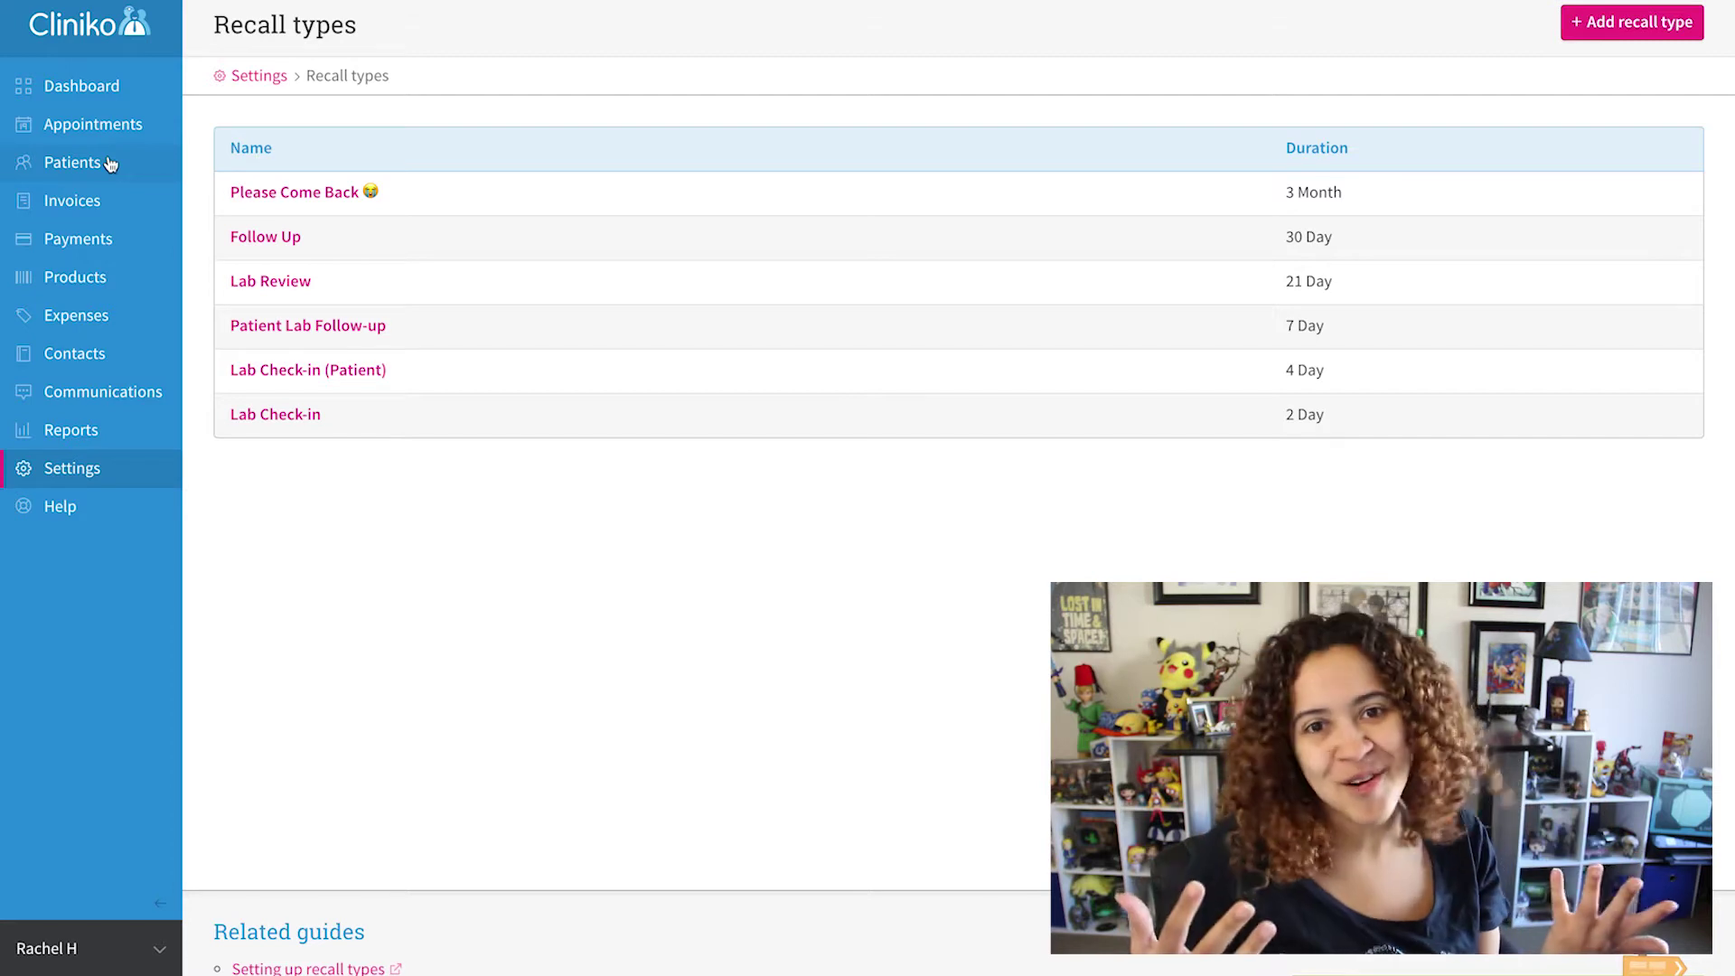
# - Open the patient's recalls list and start a new recall
pyautogui.click(111, 162)
pyautogui.click(292, 221)
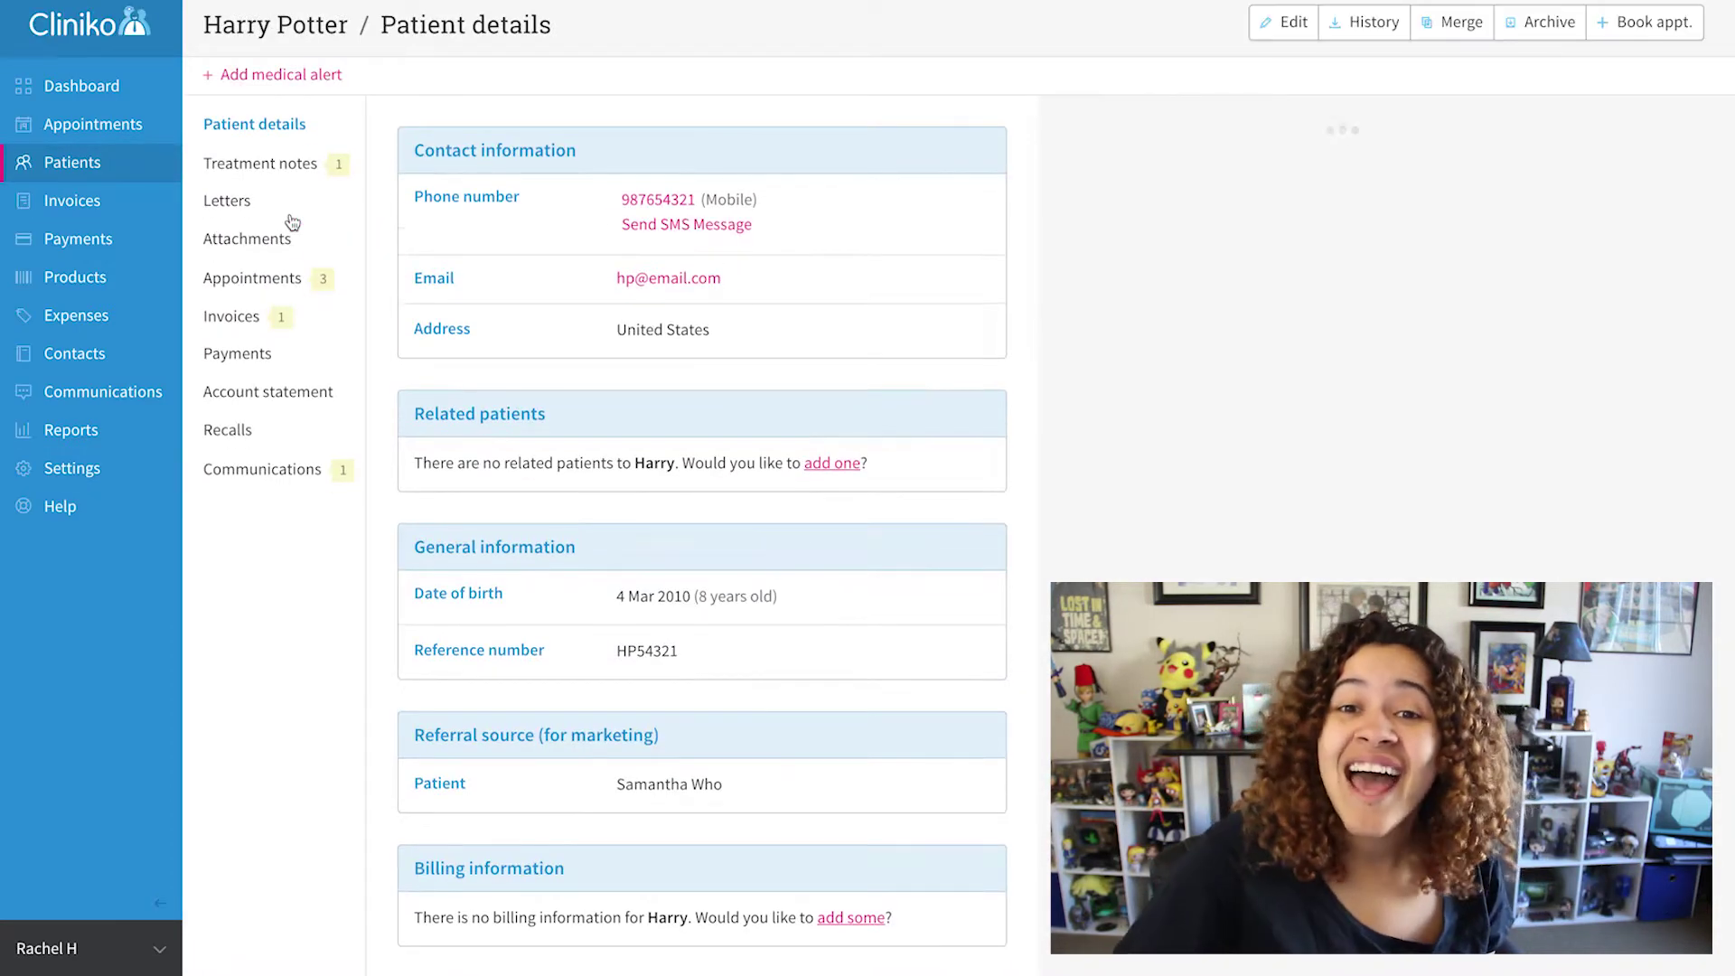
pyautogui.click(231, 431)
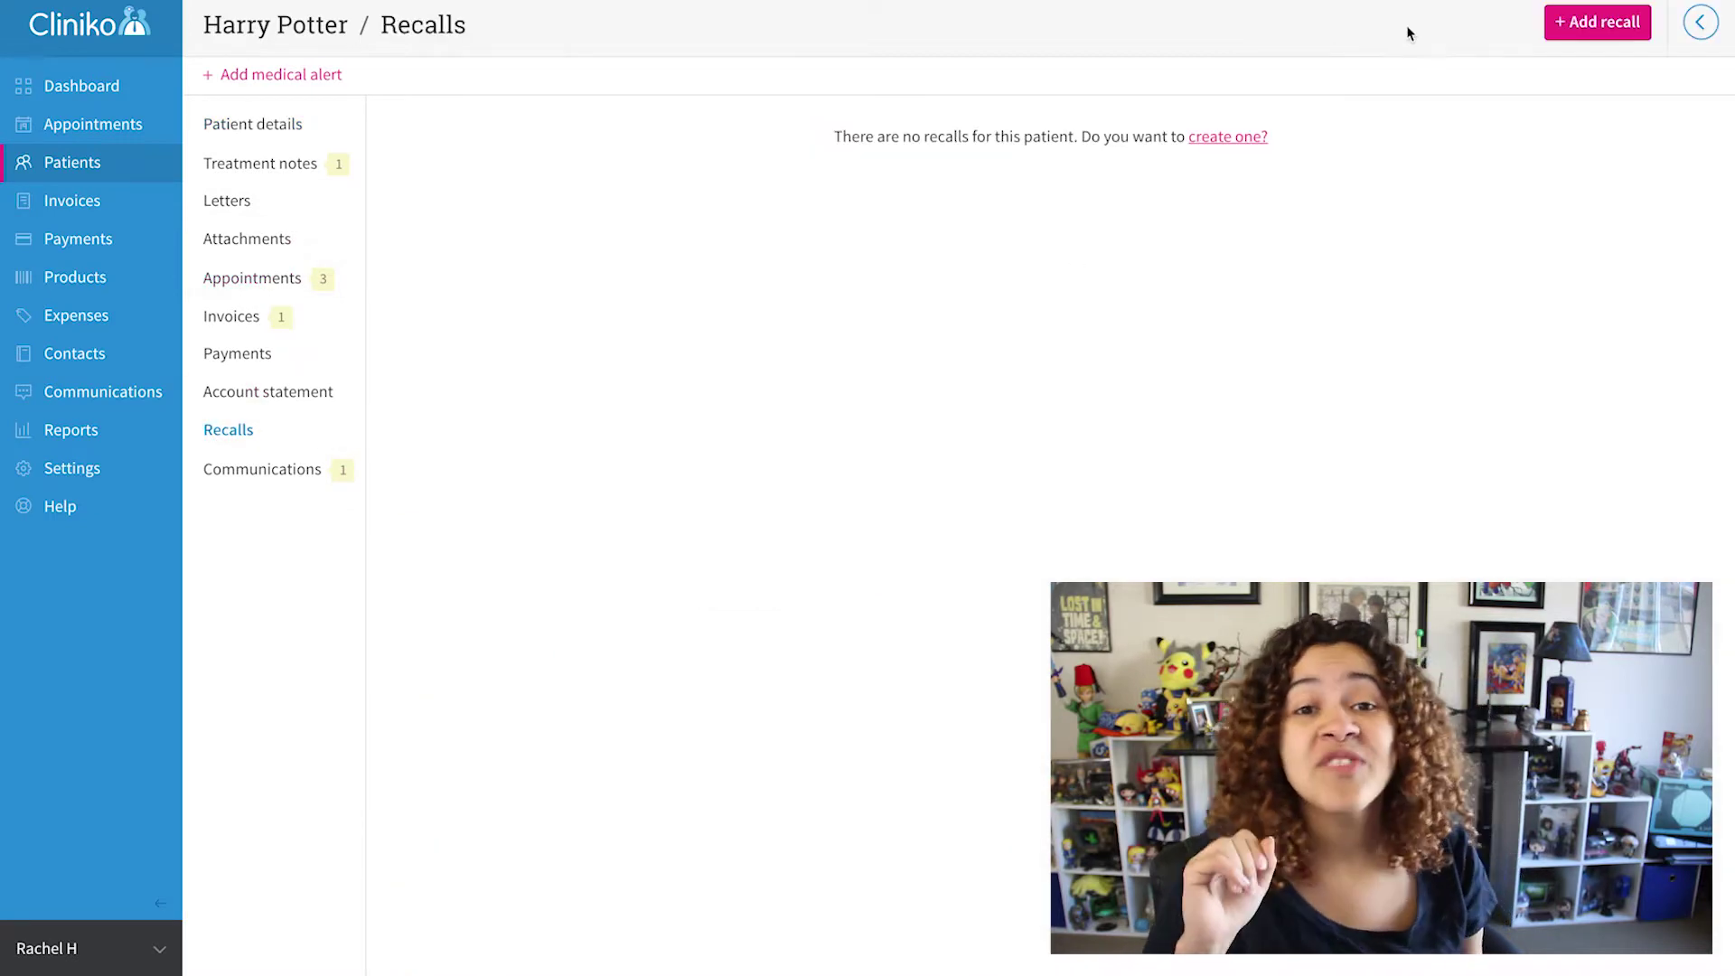
pyautogui.click(1563, 25)
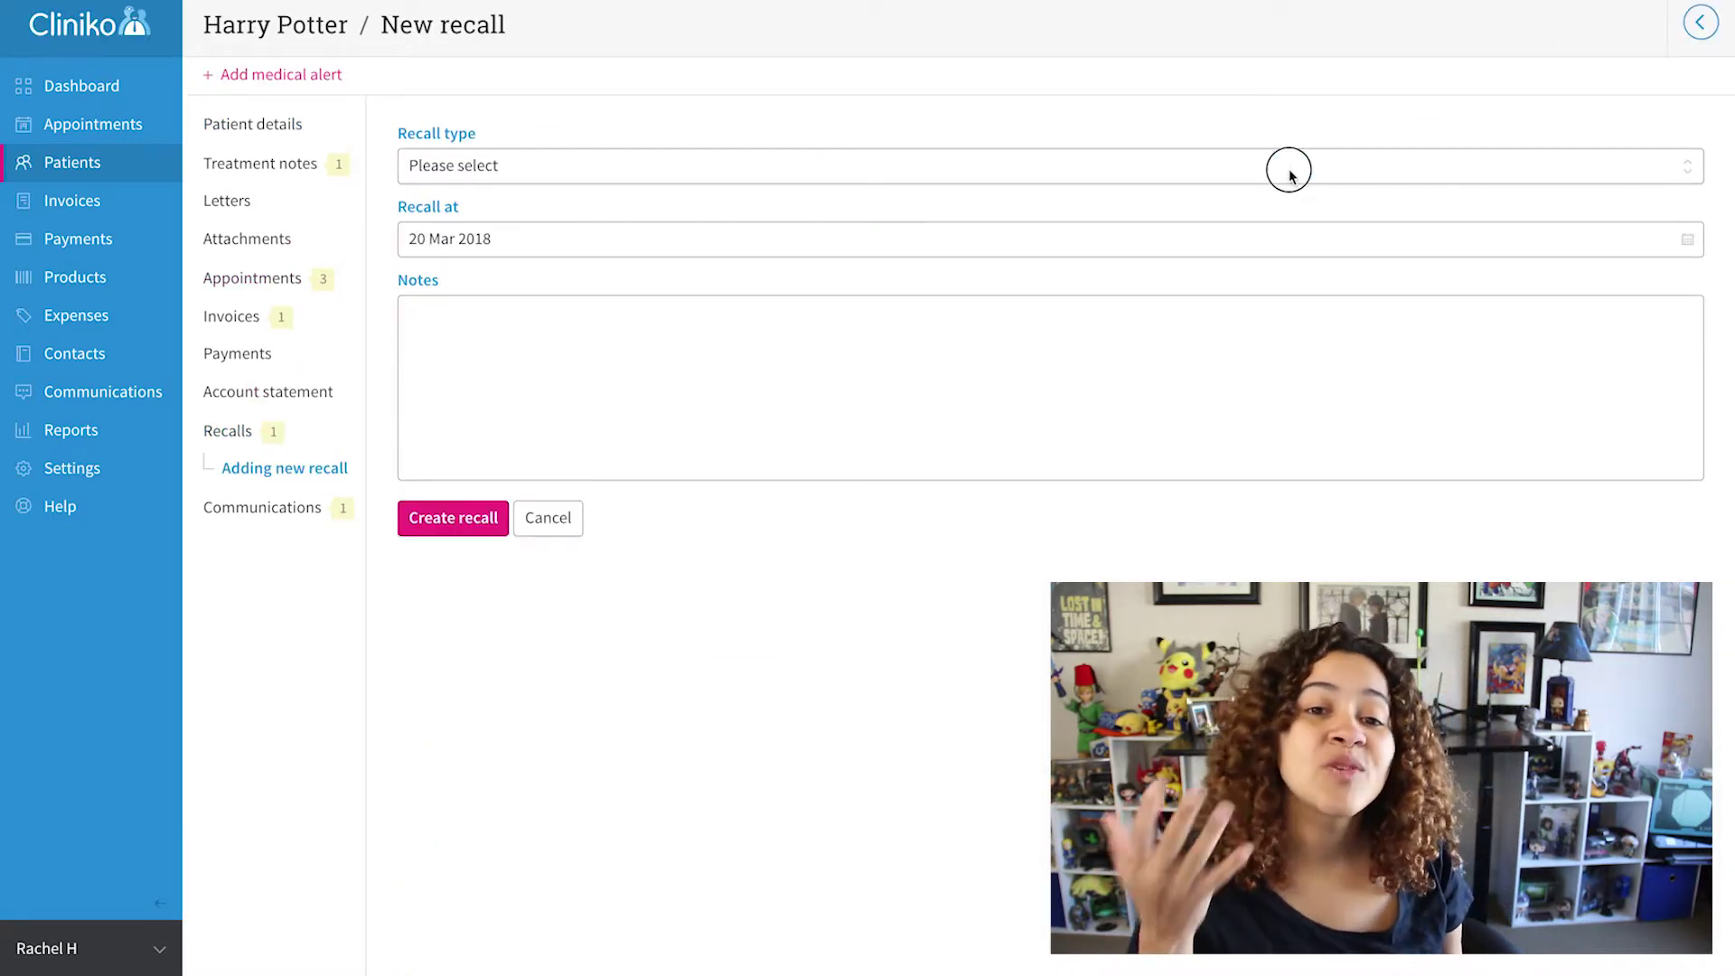
# - Create a Please Come Back recall due 19 Jun 2018 with a note
pyautogui.click(1290, 166)
pyautogui.click(1199, 303)
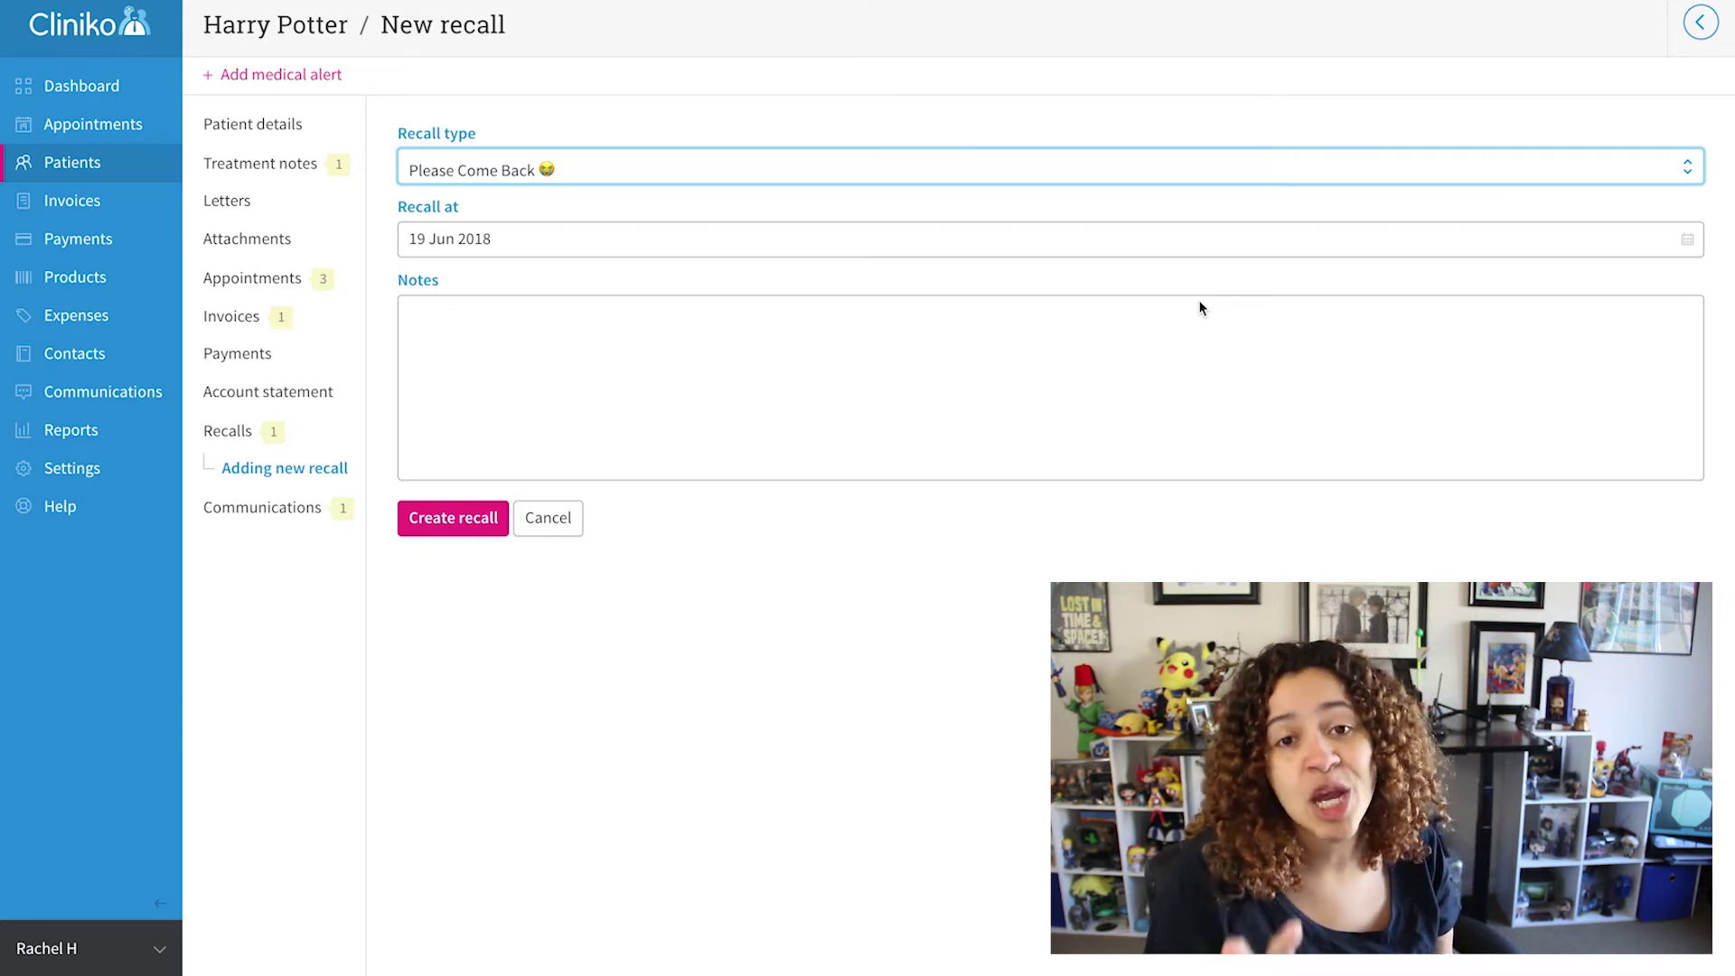
pyautogui.click(1199, 308)
pyautogui.write("Don't mention he-who-shall-not-be-named!!!")
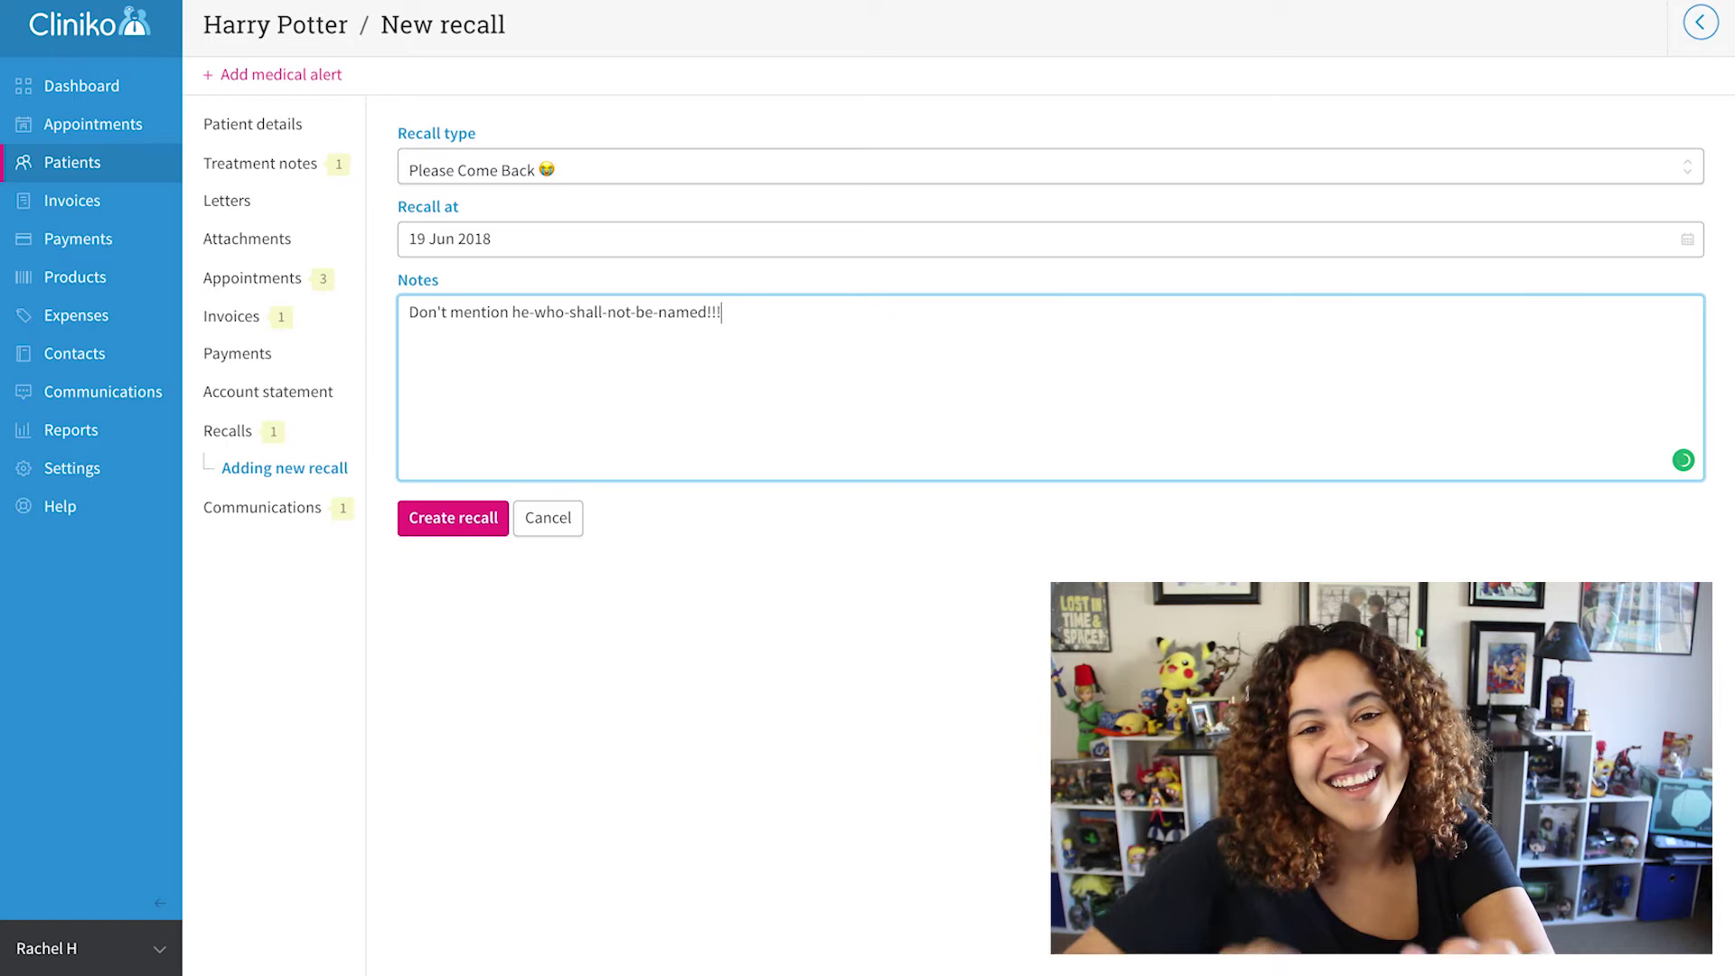
pyautogui.click(453, 516)
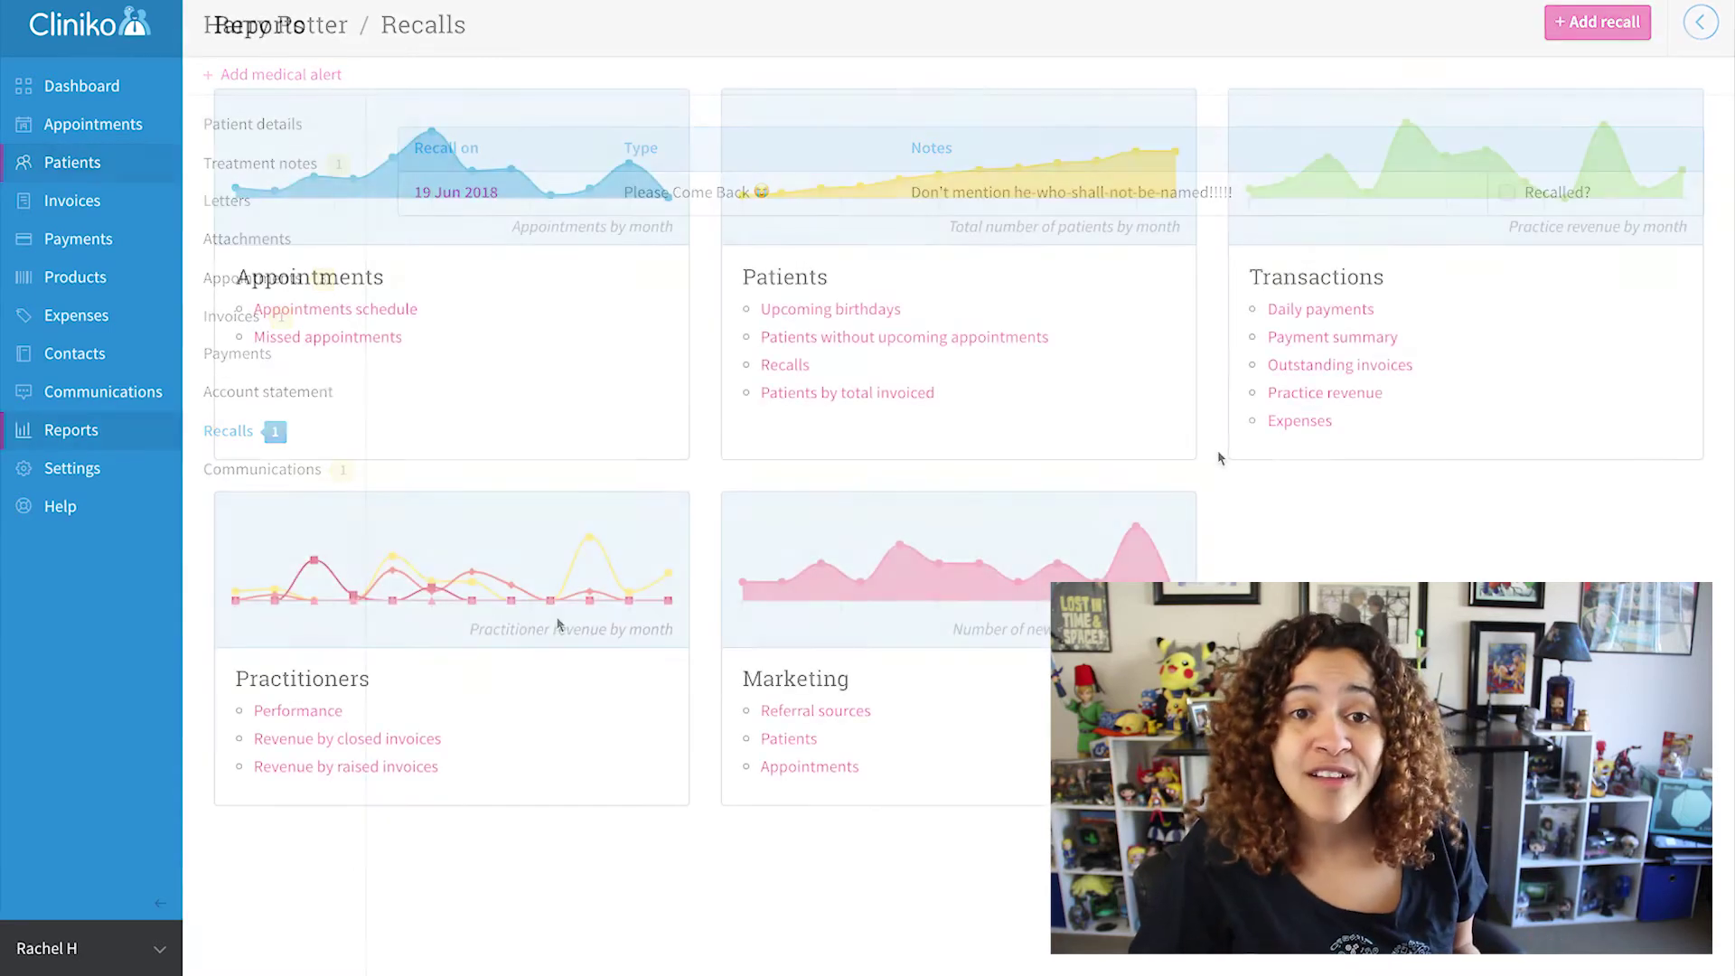
# - Open the patients without upcoming appointments report and open Harry Potter's record in a new tab
pyautogui.click(1032, 338)
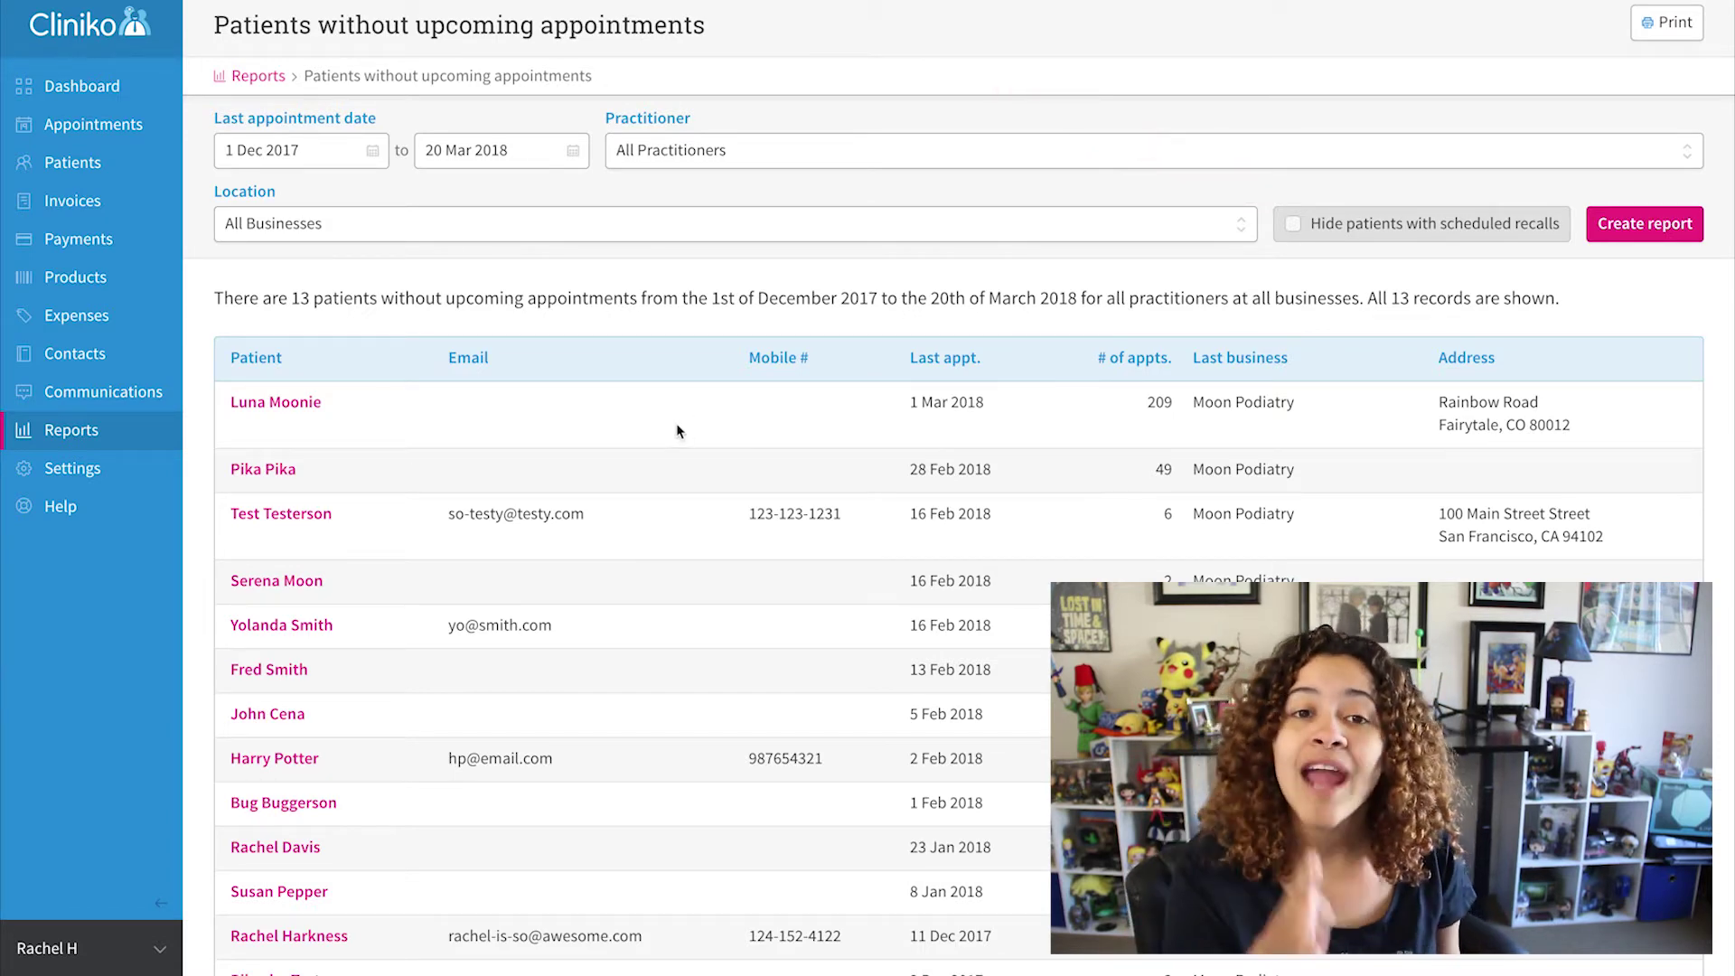
pyautogui.rightClick(289, 406)
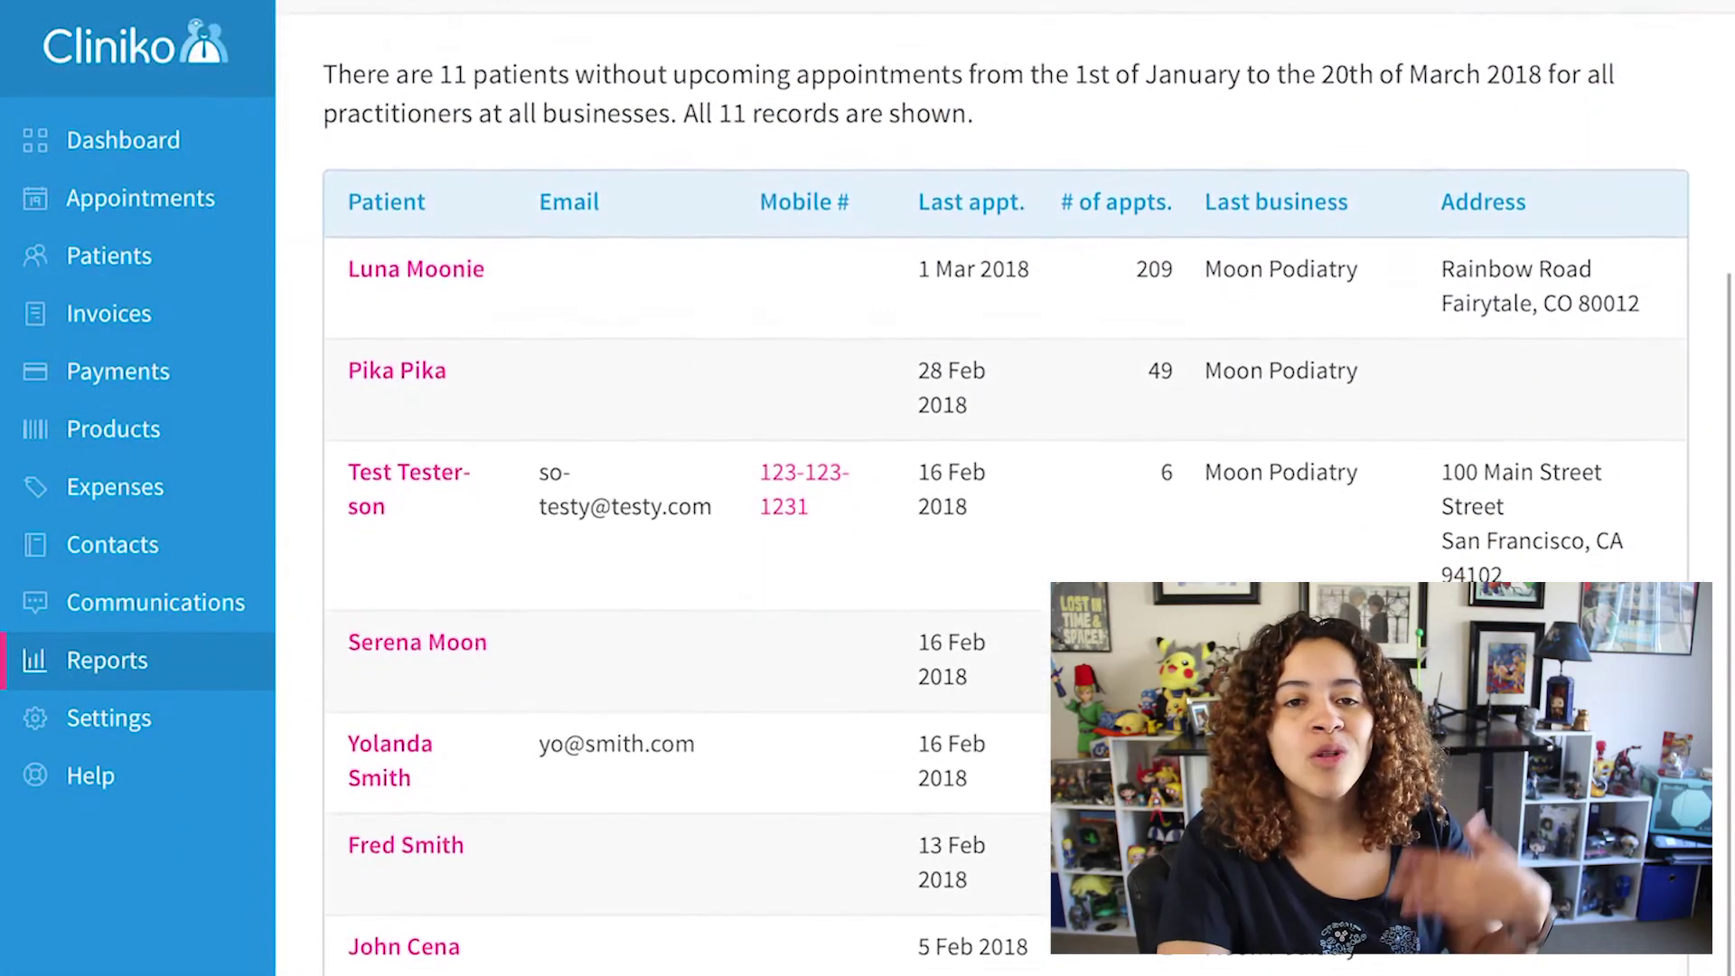
pyautogui.scroll(-1, 949, 489)
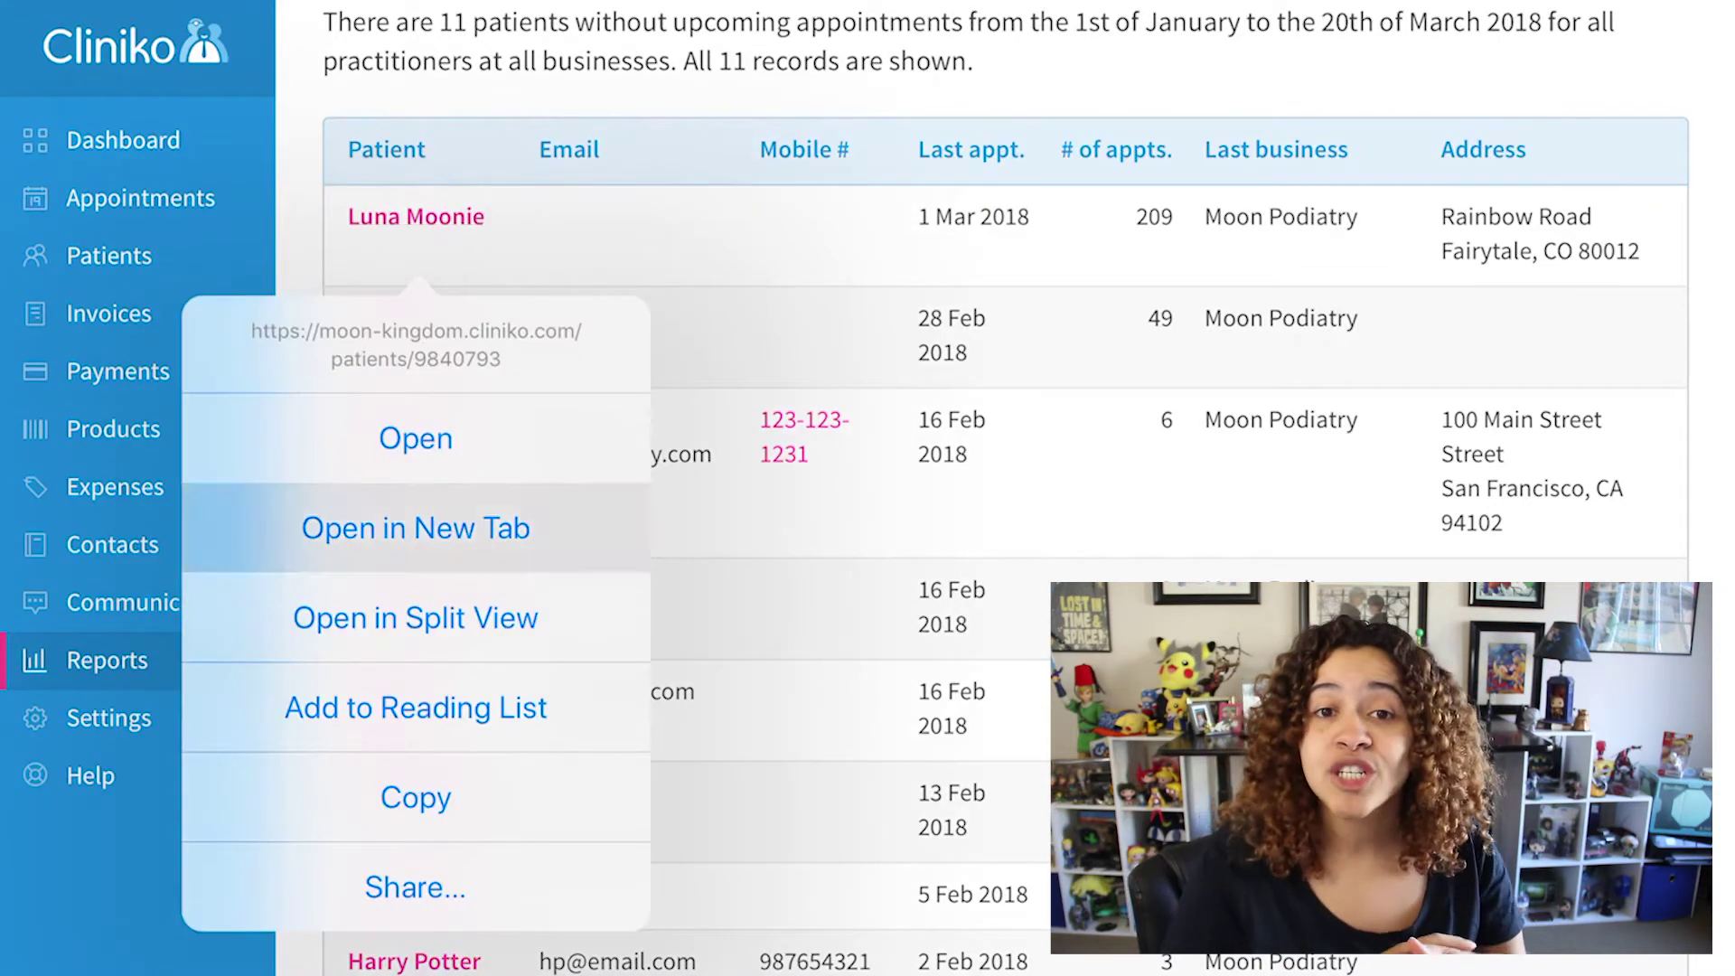
pyautogui.click(419, 528)
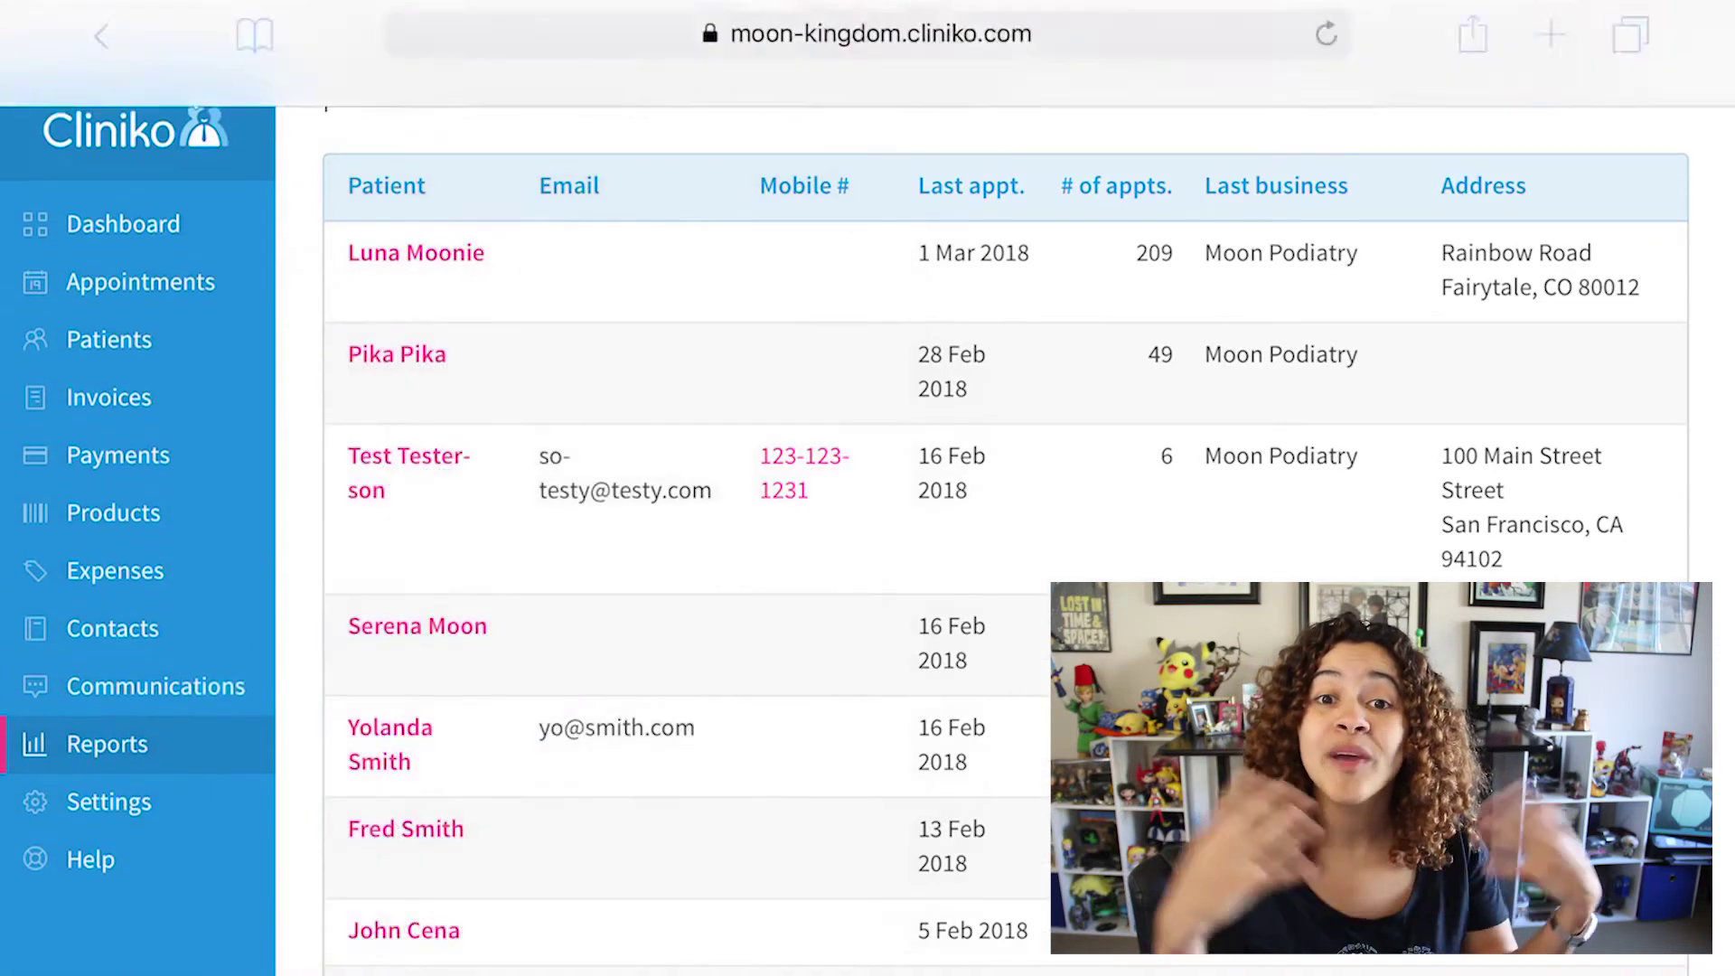
pyautogui.click(1301, 102)
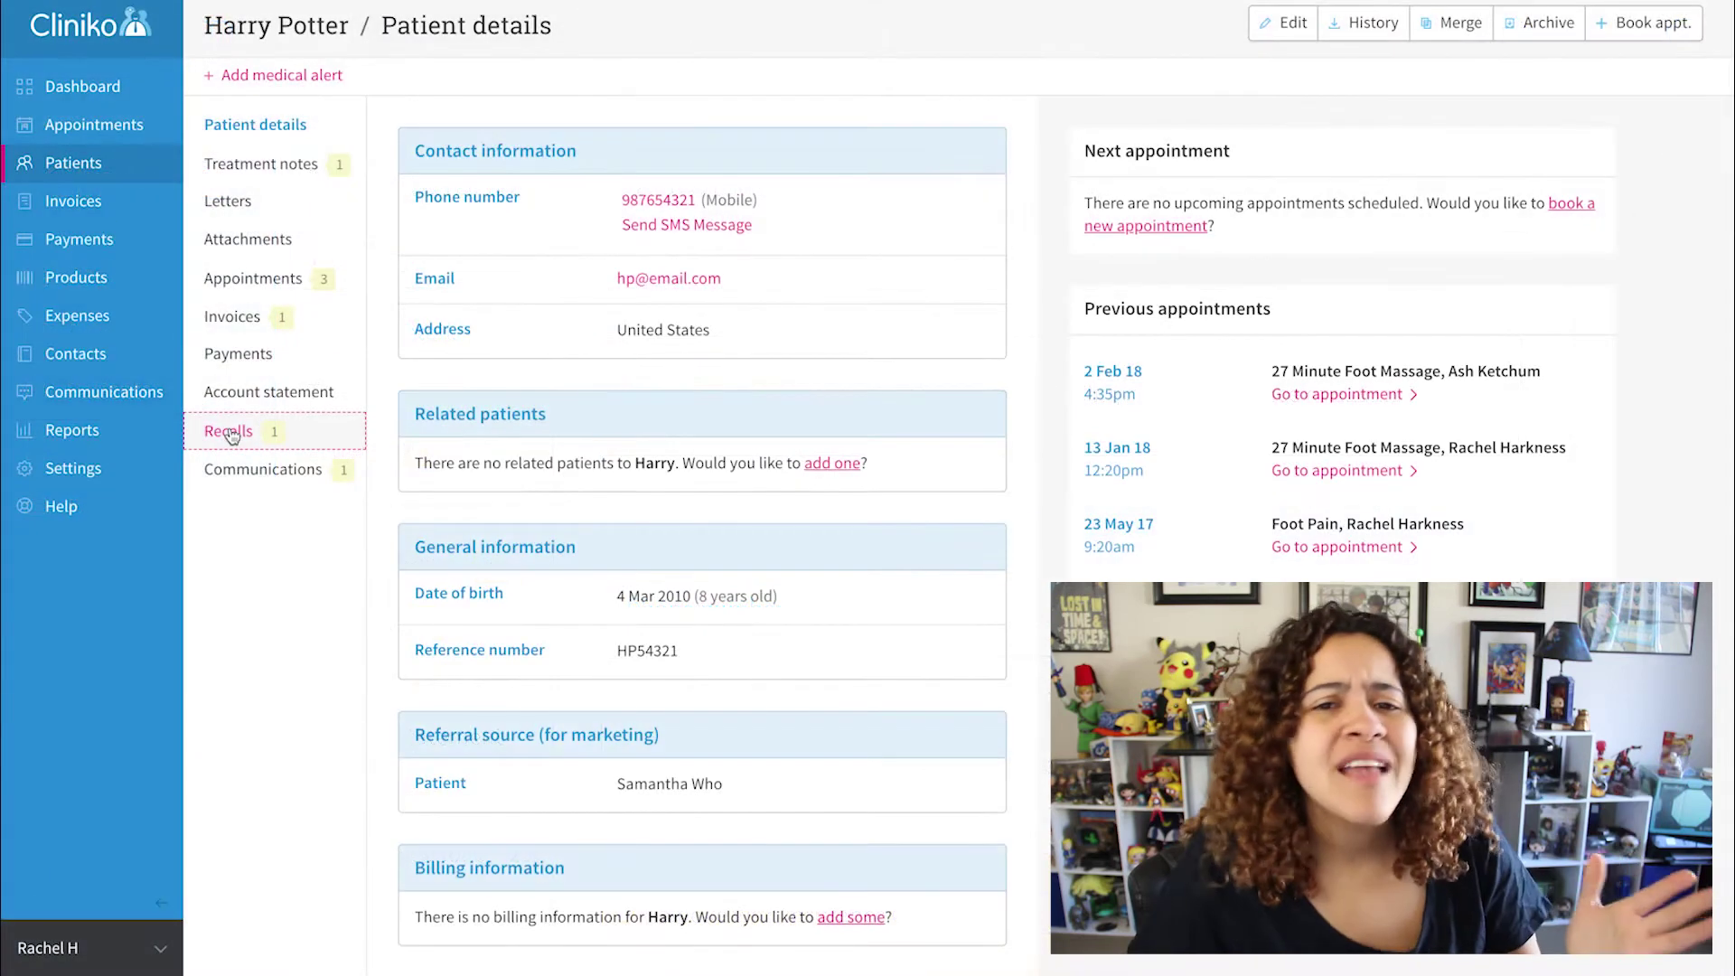
# - Mark Harry Potter's Please Come Back recall as recalled, then return to Reports
pyautogui.click(230, 436)
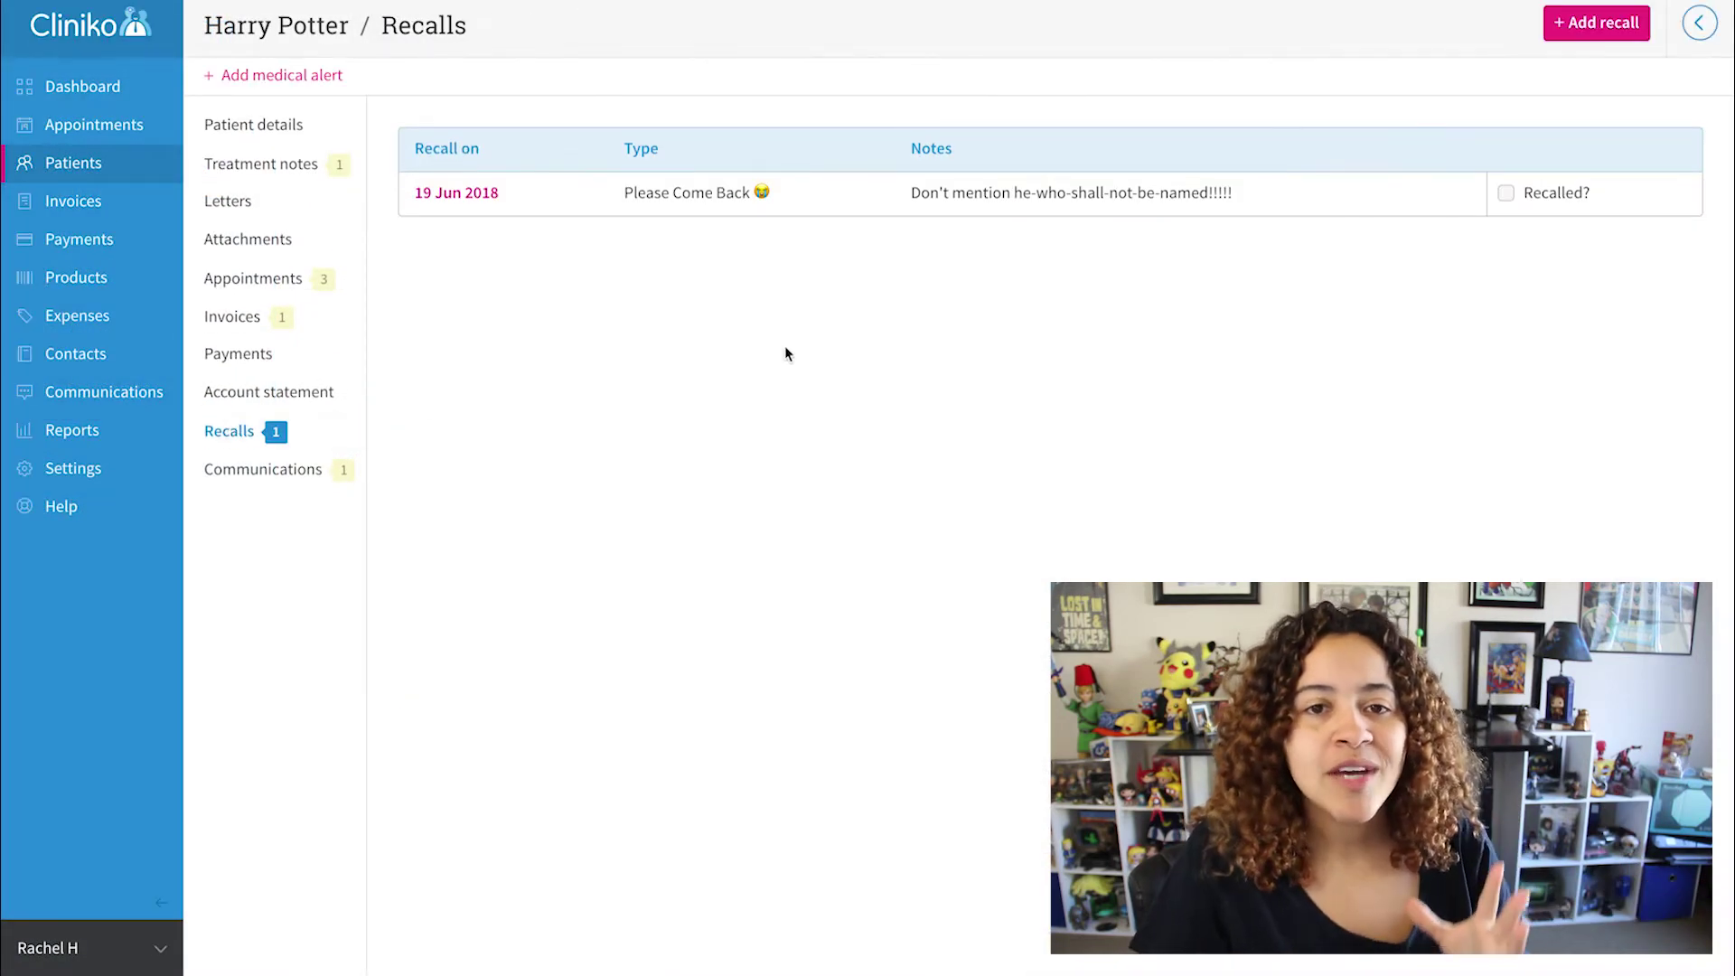
pyautogui.click(1506, 193)
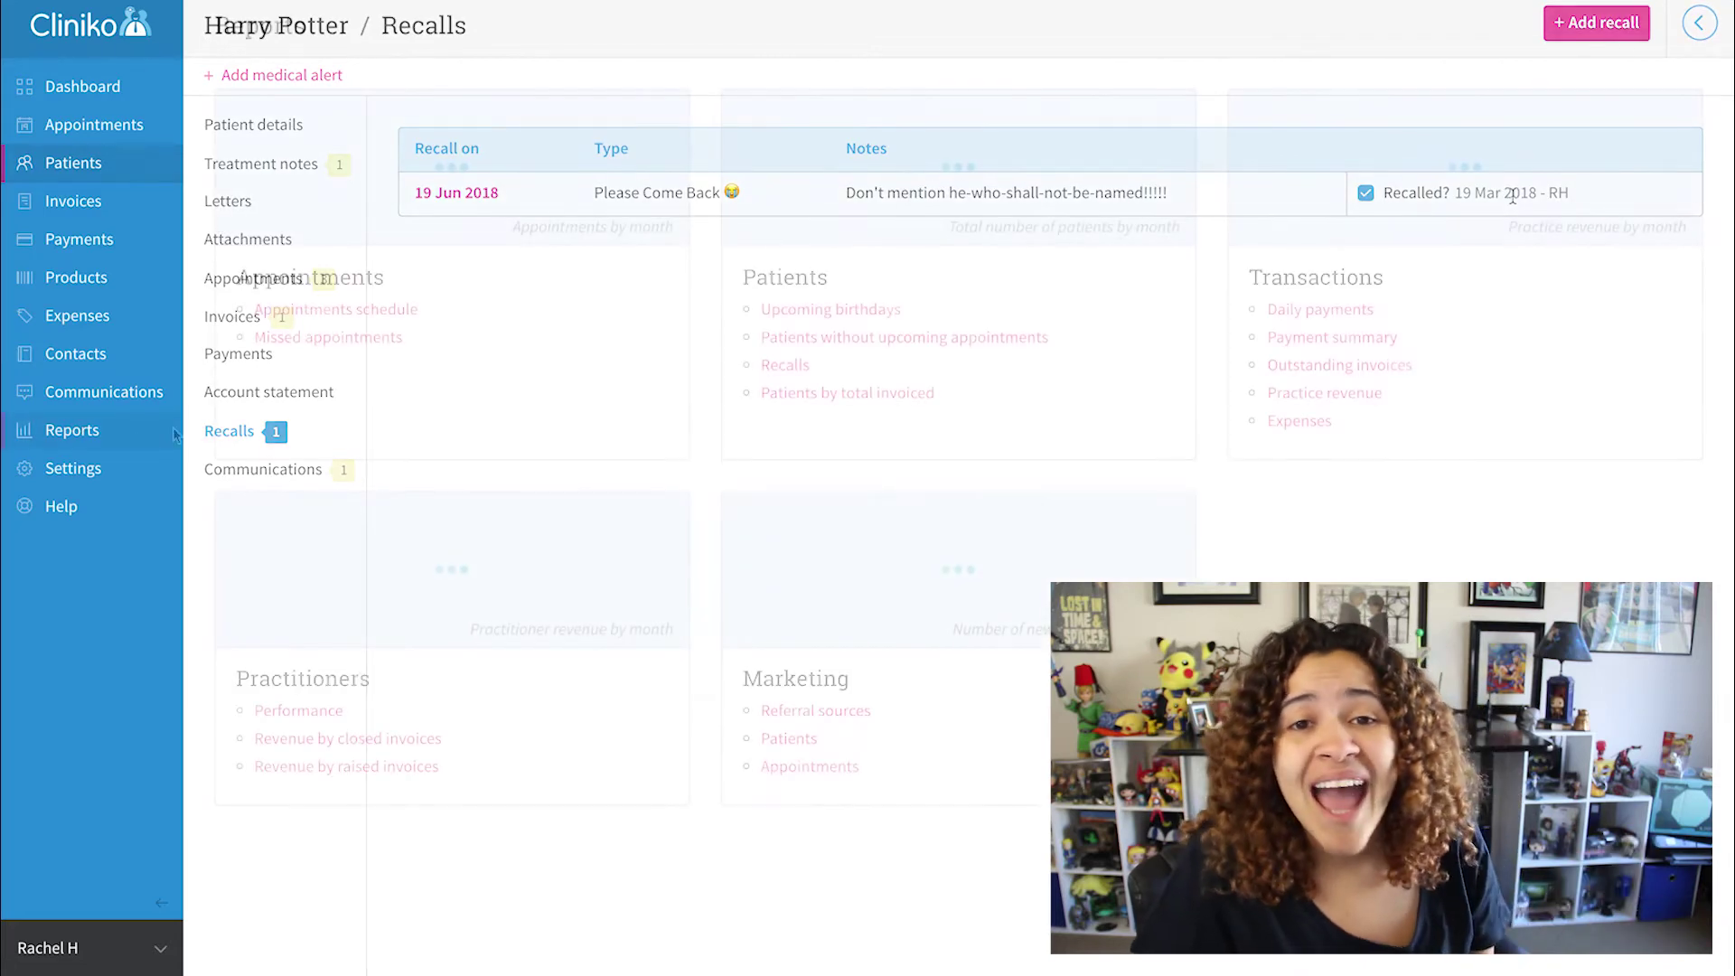
pyautogui.click(783, 365)
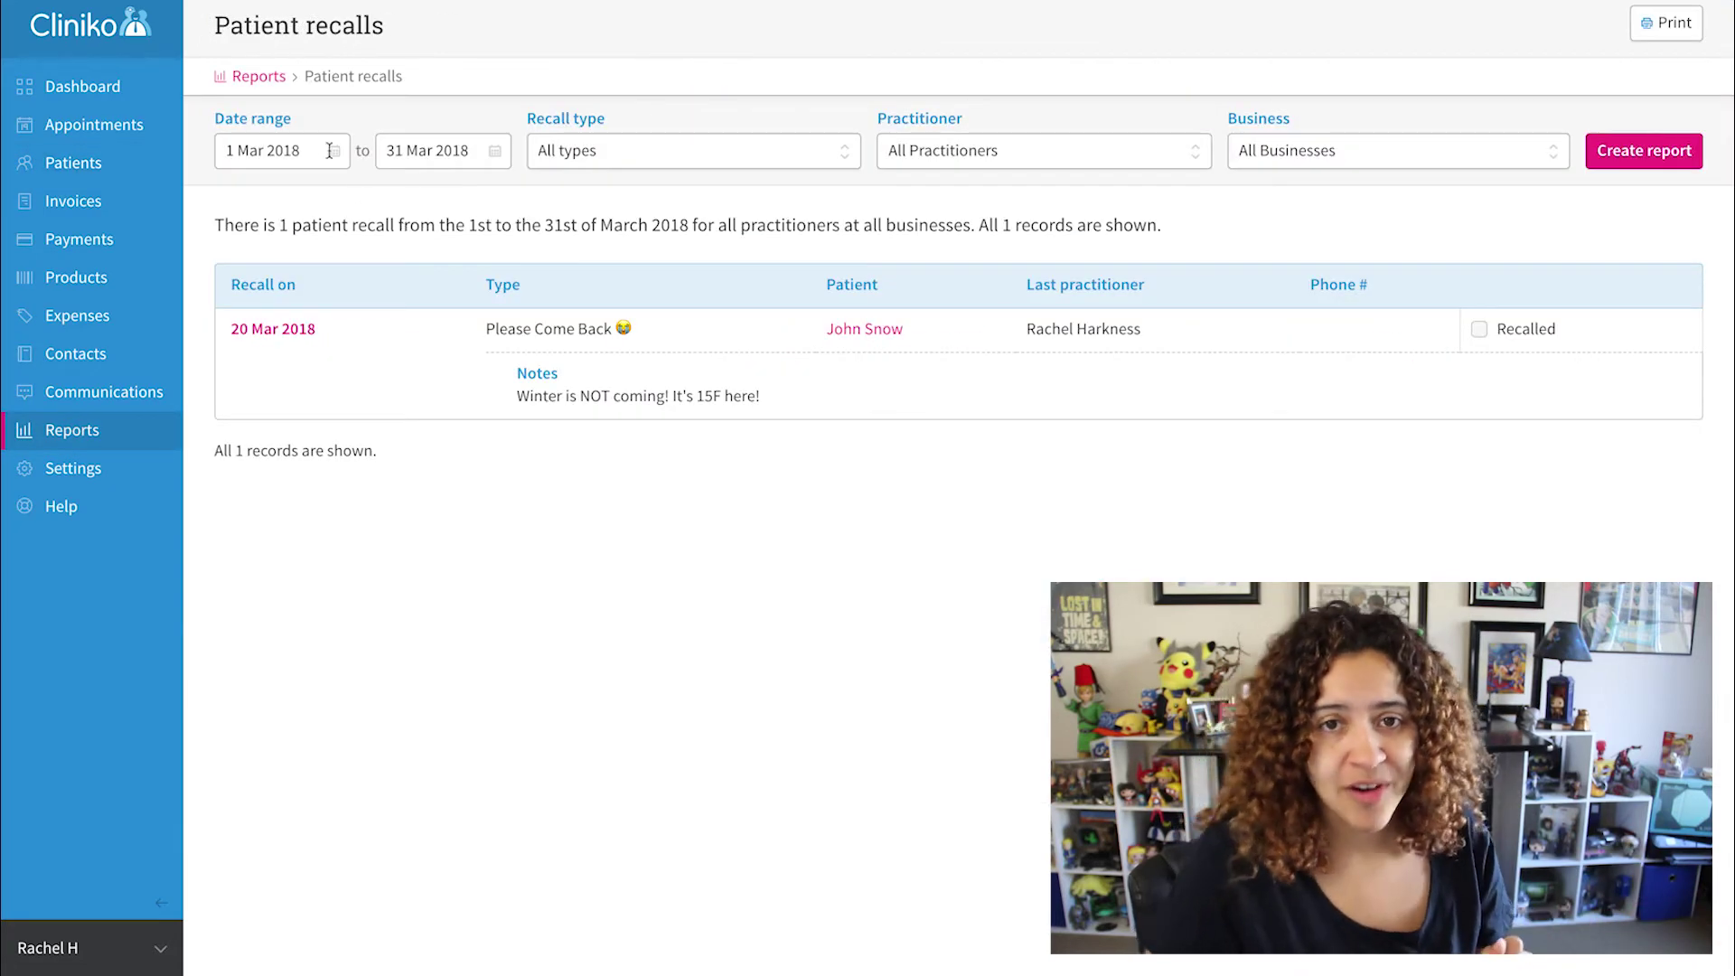
# - Set the recalls report to 18–24 Jun 2018 and mark the 21 Jun Lab Check-in recalled
pyautogui.click(320, 149)
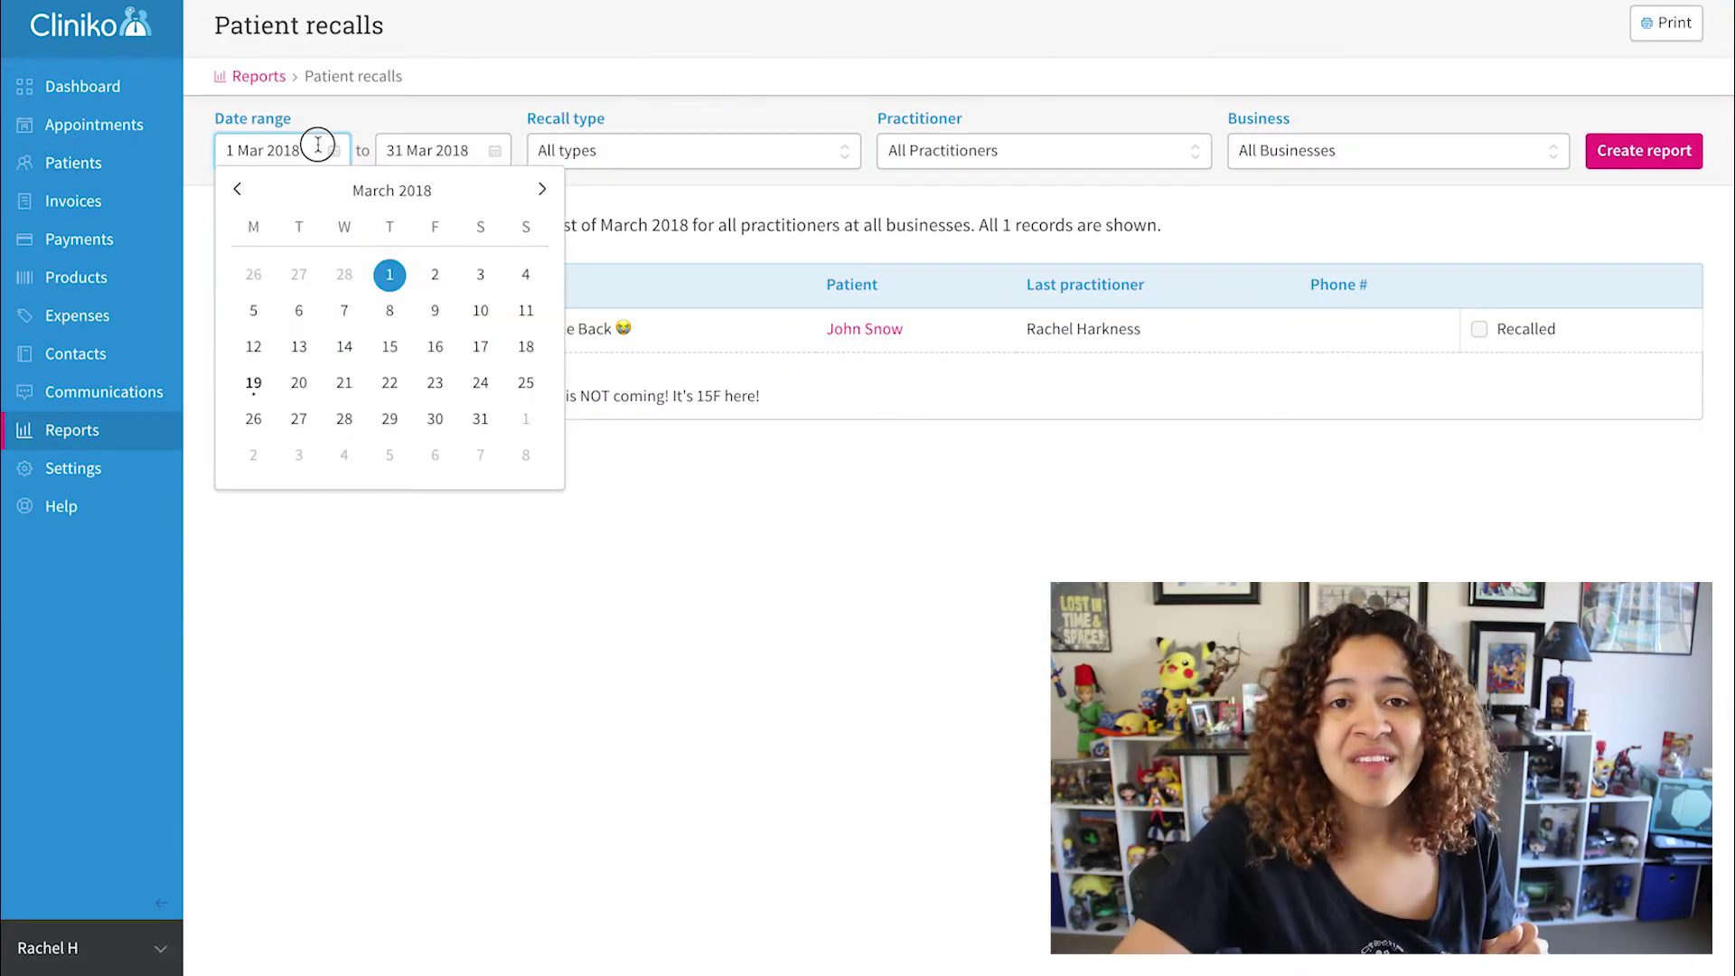
pyautogui.click(543, 188)
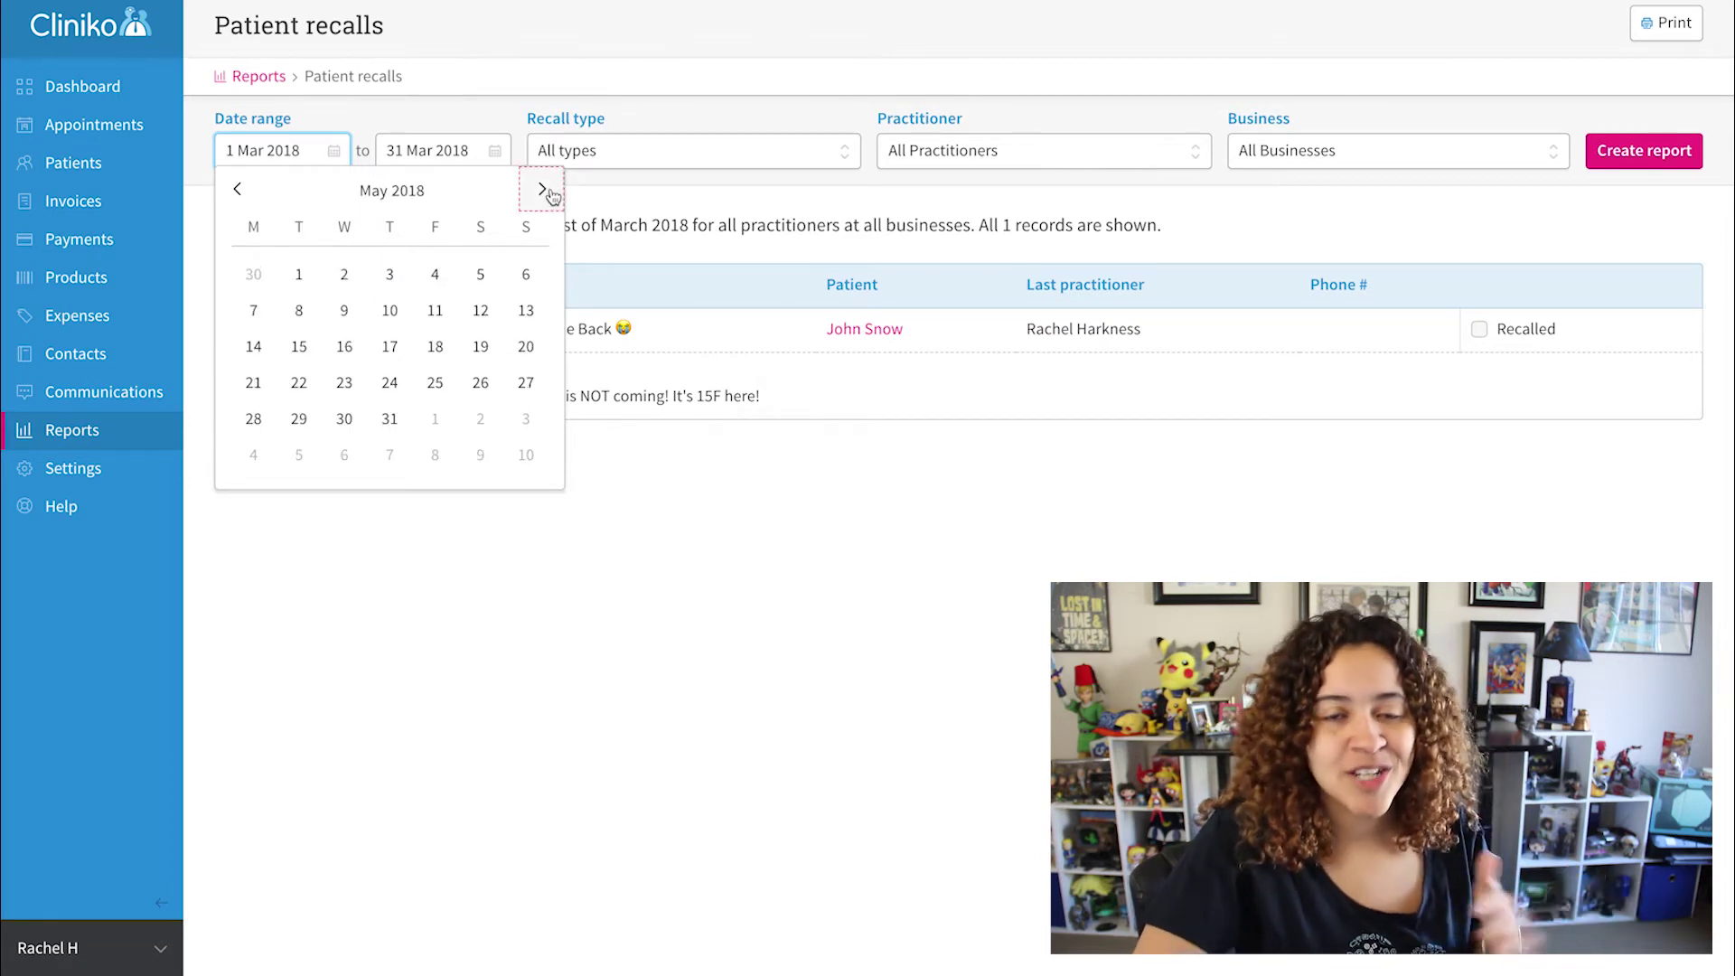
pyautogui.click(542, 188)
pyautogui.click(252, 381)
pyautogui.click(484, 149)
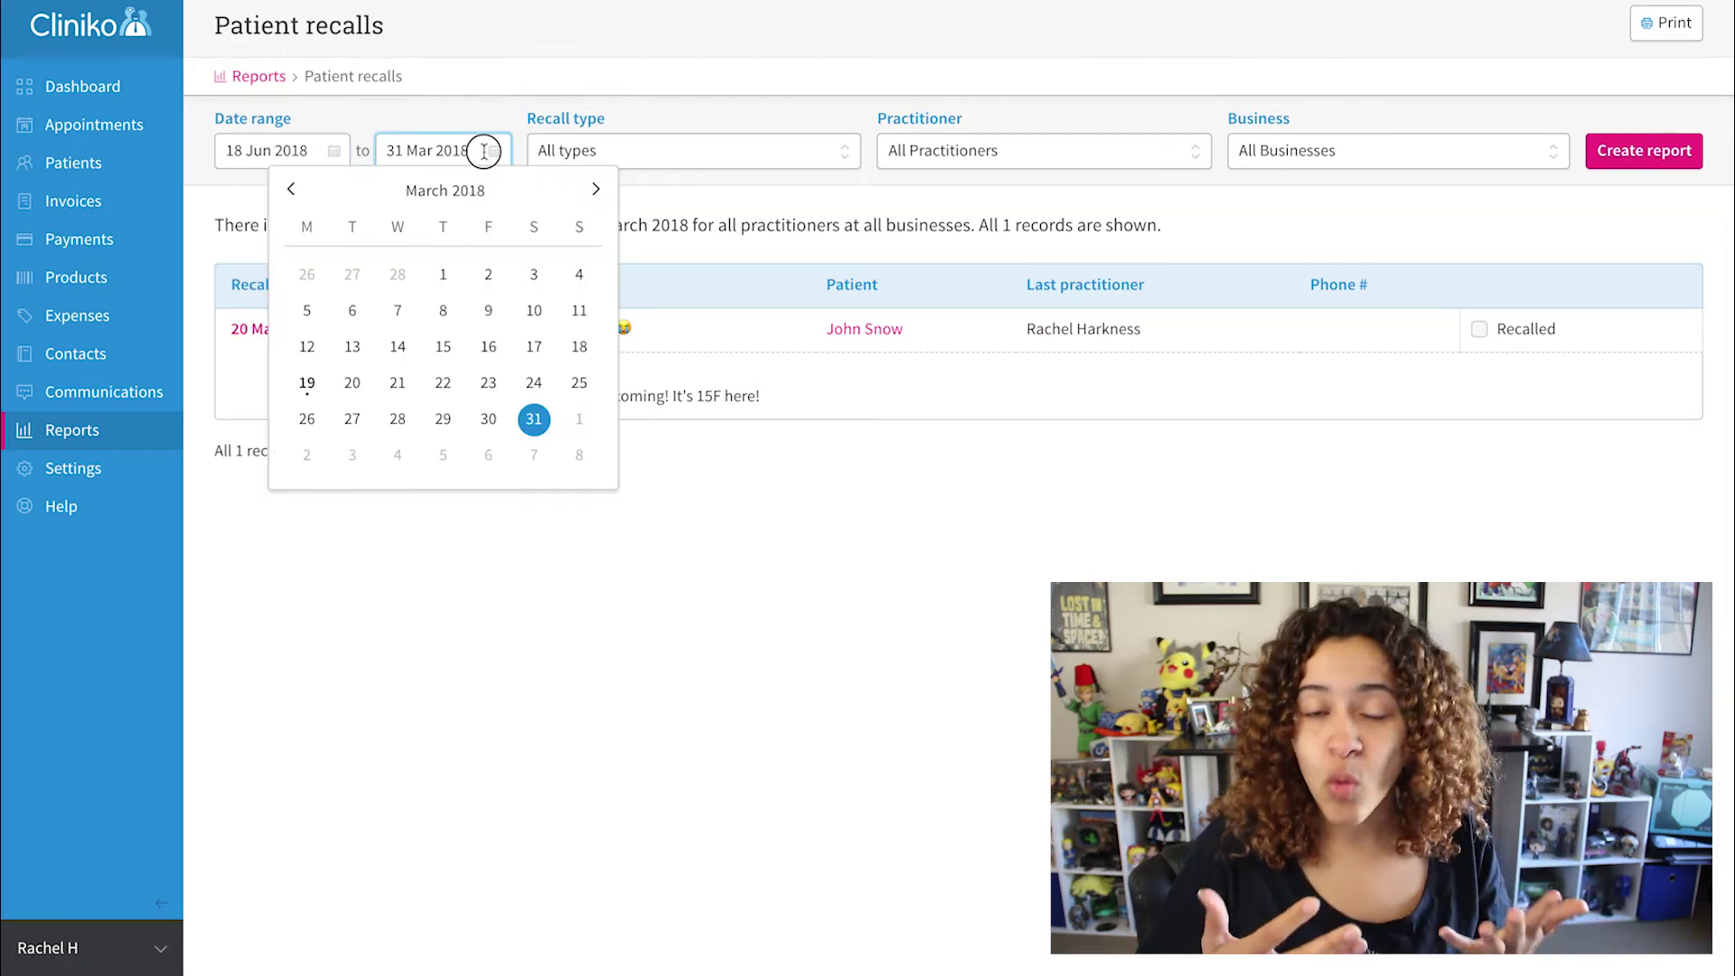
pyautogui.click(592, 190)
pyautogui.click(593, 190)
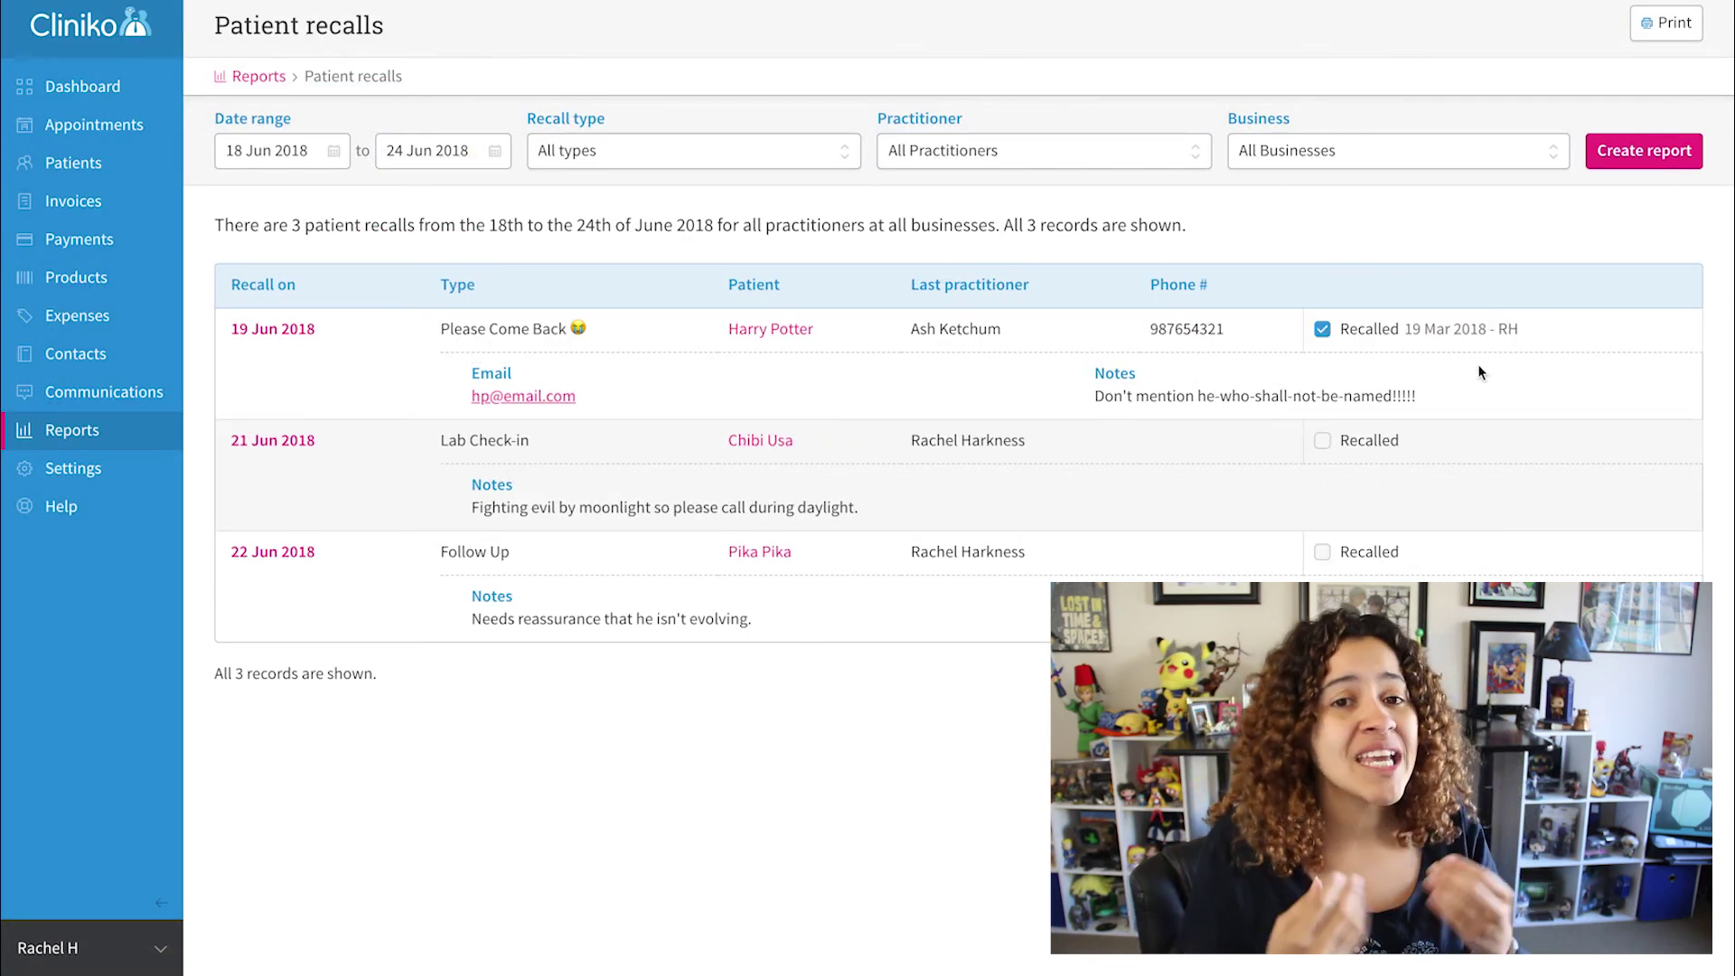
pyautogui.click(1325, 441)
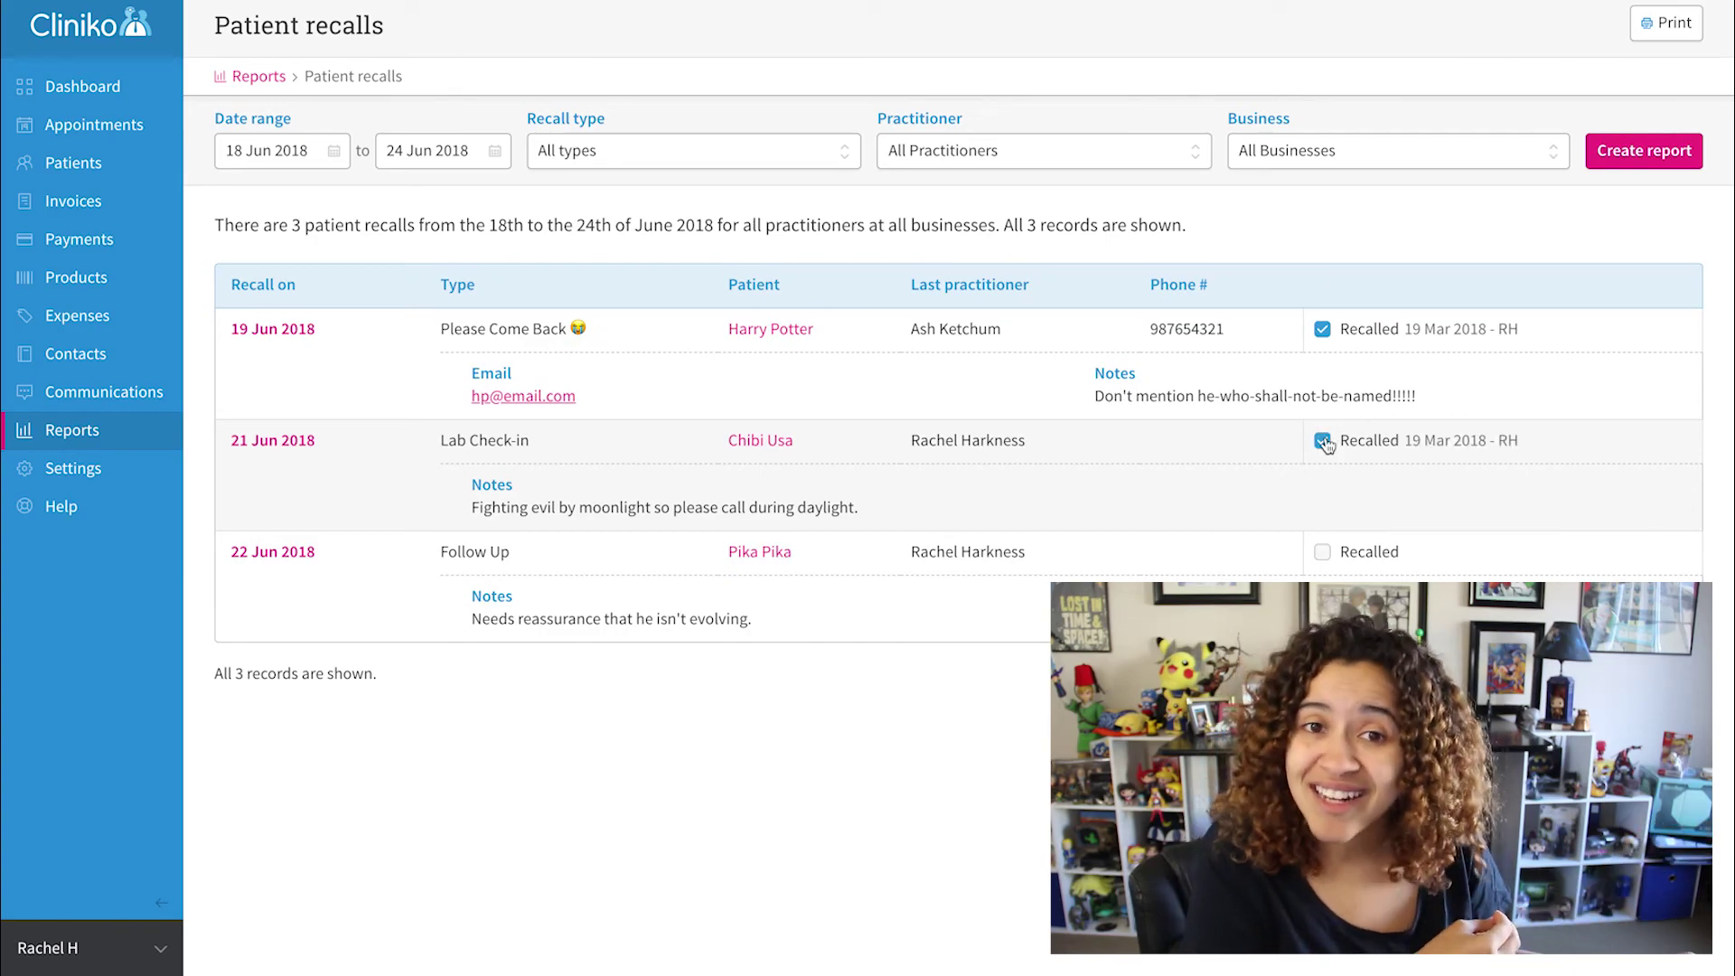